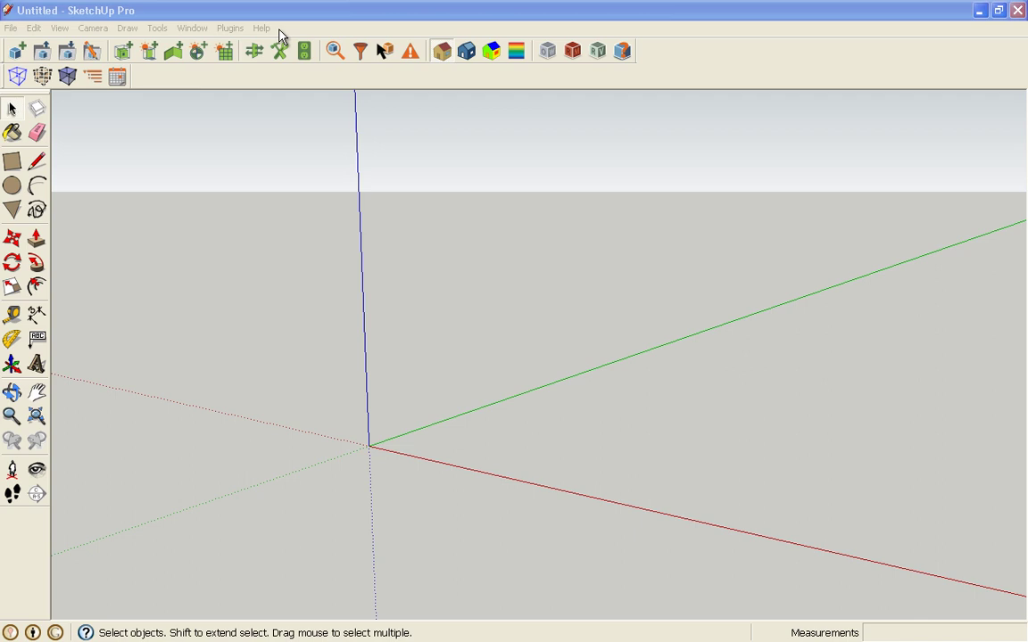
Step: Load primary_1903.jpg as a new Match Photo scene through Window > Match Photo
left_click(192, 27)
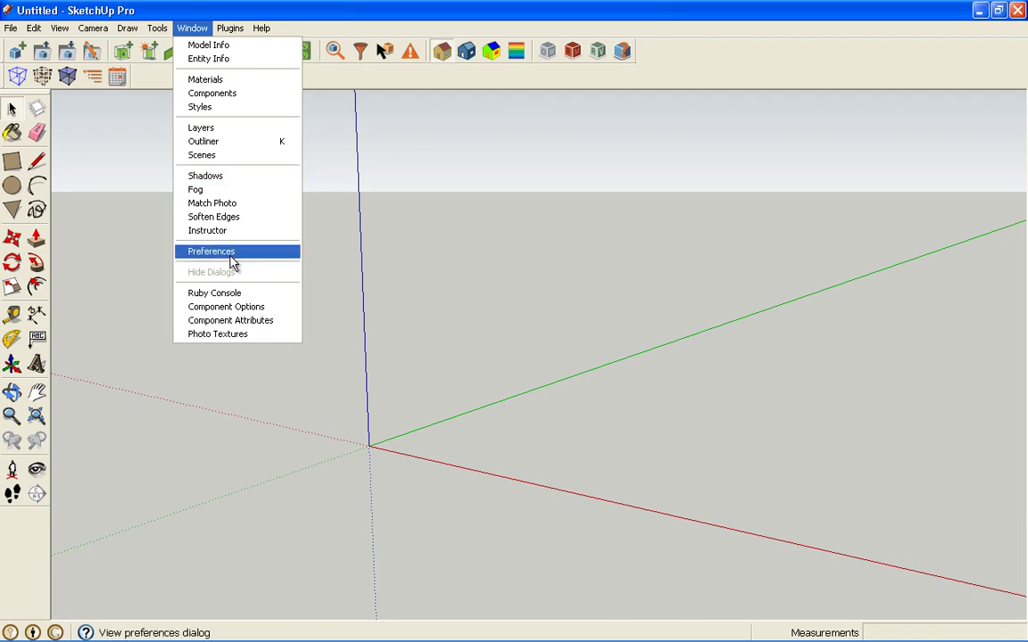
left_click(232, 204)
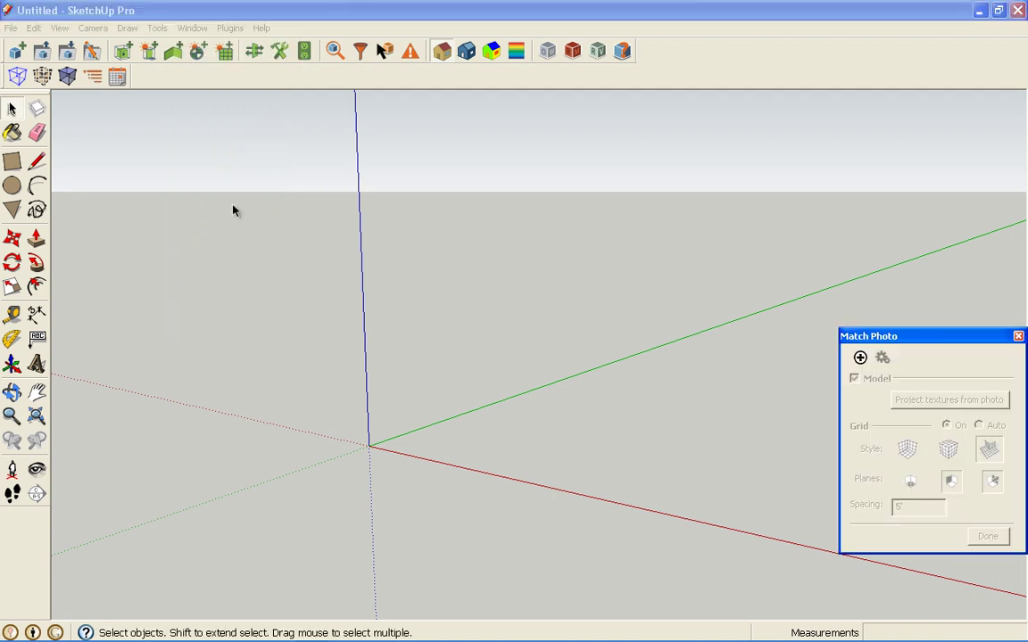
left_click(861, 359)
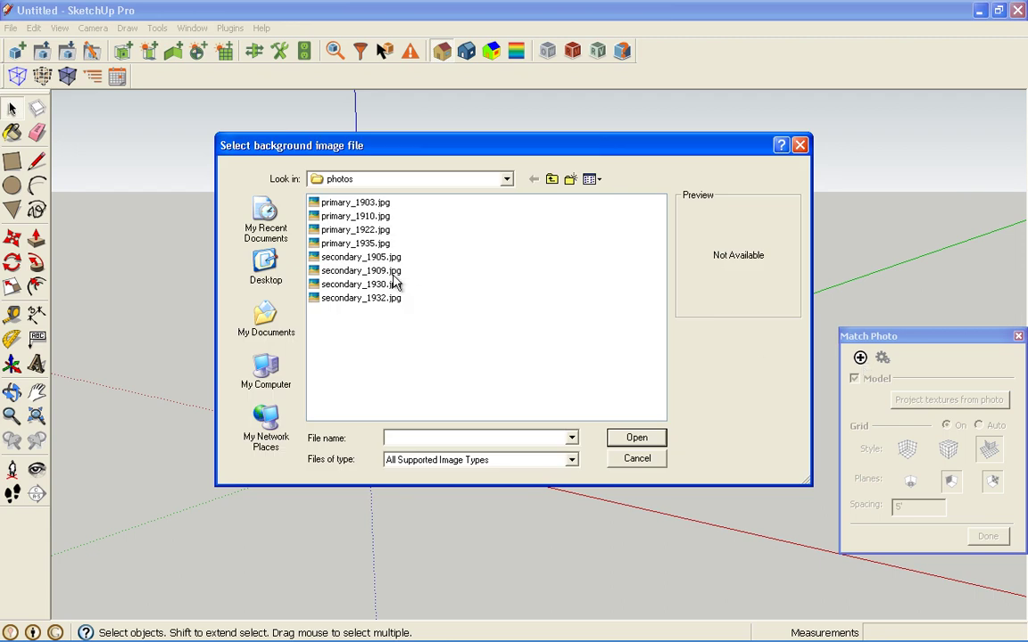
left_click(370, 204)
left_click(639, 436)
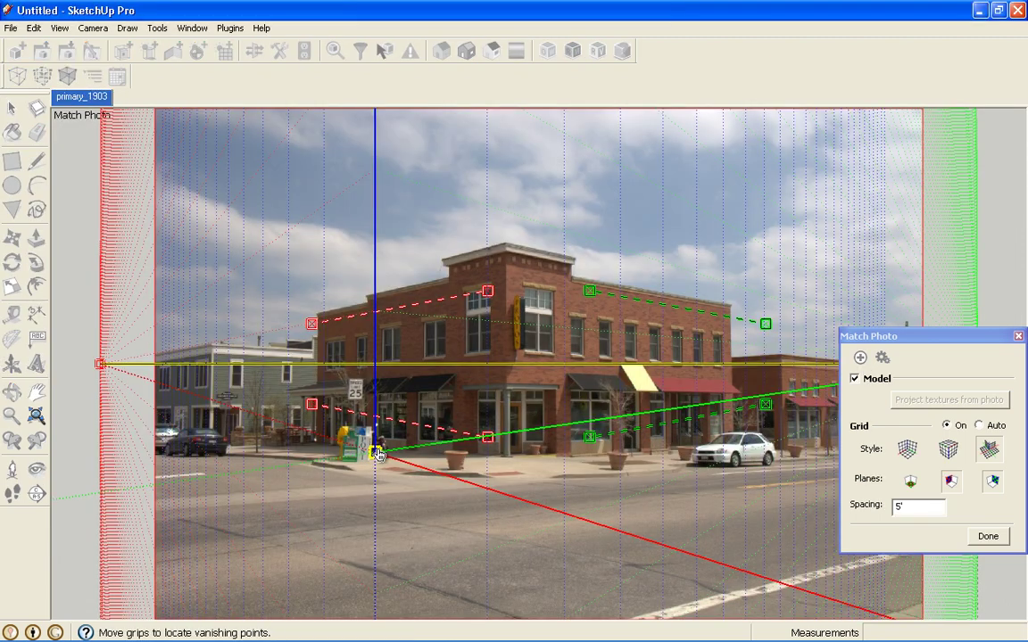
Step: Put the origin at the building's base corner and align the upper red bar with the left roofline
left_click_drag(374, 453, 505, 455)
scroll(397, 291, "up", 3)
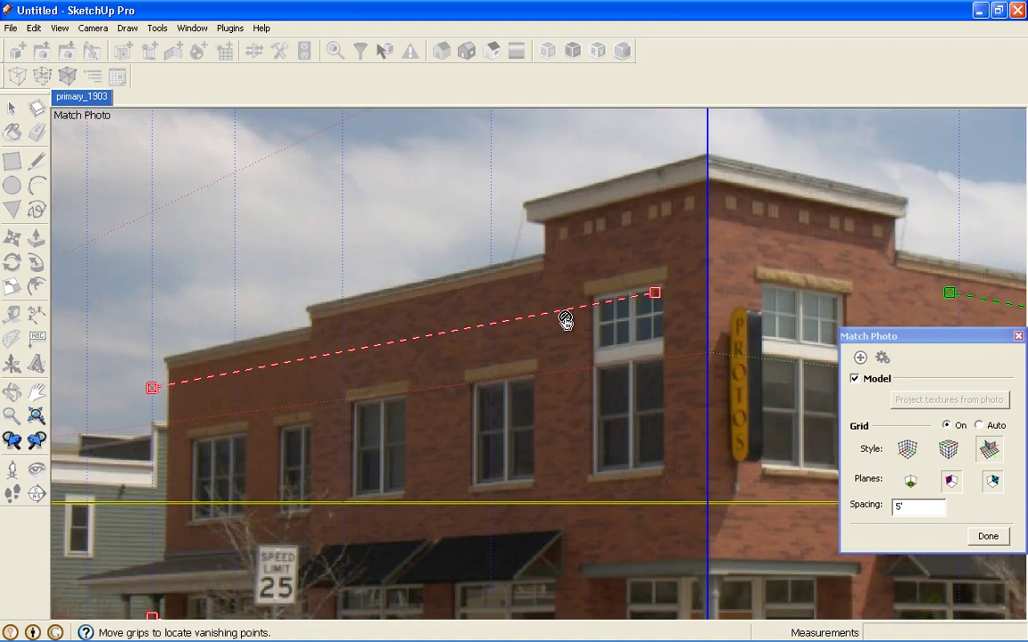
left_click_drag(567, 317, 454, 289)
scroll(496, 293, "down", 2)
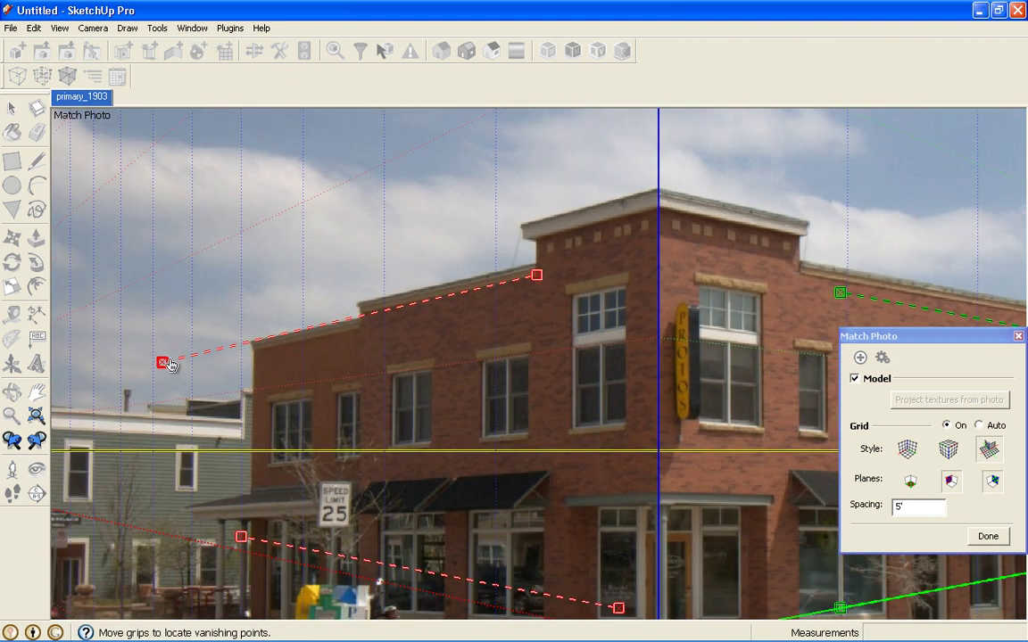
left_click_drag(162, 358, 363, 313)
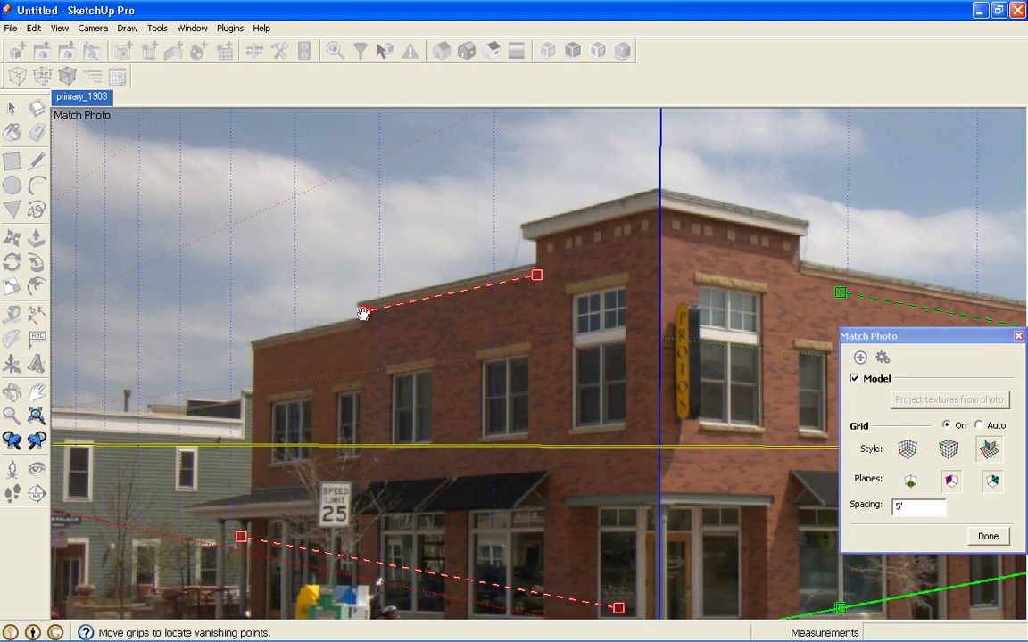
Step: Align the lower red bar with the left facade's second-floor windowsill line
left_click_drag(353, 556, 522, 452)
left_click_drag(781, 451, 622, 431)
scroll(621, 431, "up", 3)
scroll(623, 433, "up", 1)
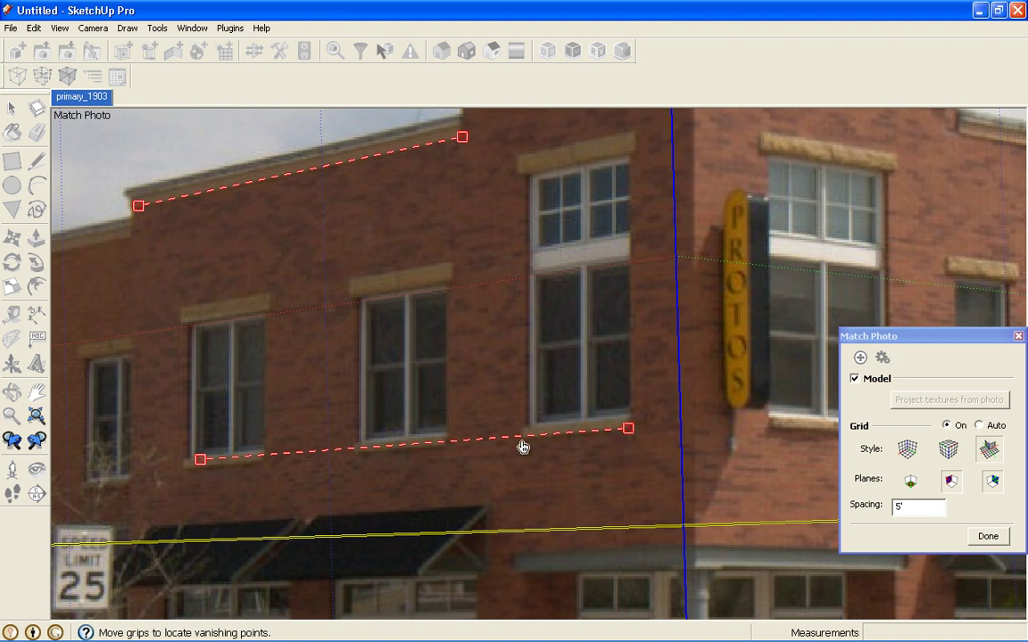
left_click_drag(198, 460, 189, 466)
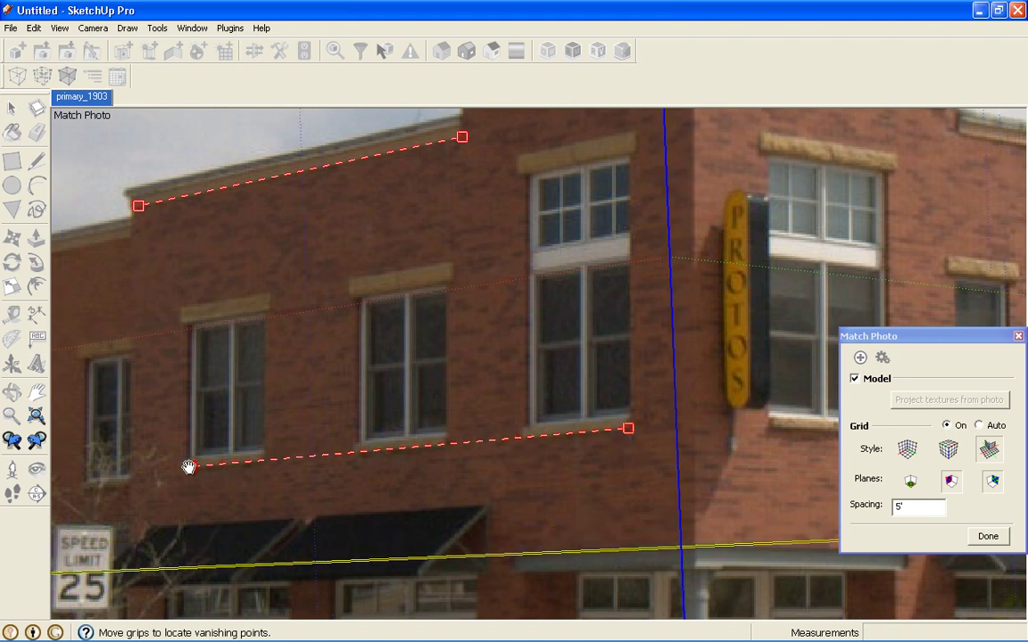
Step: Align the upper green bar with the right facade's roofline up to the roof corner
scroll(192, 465, "down", 3)
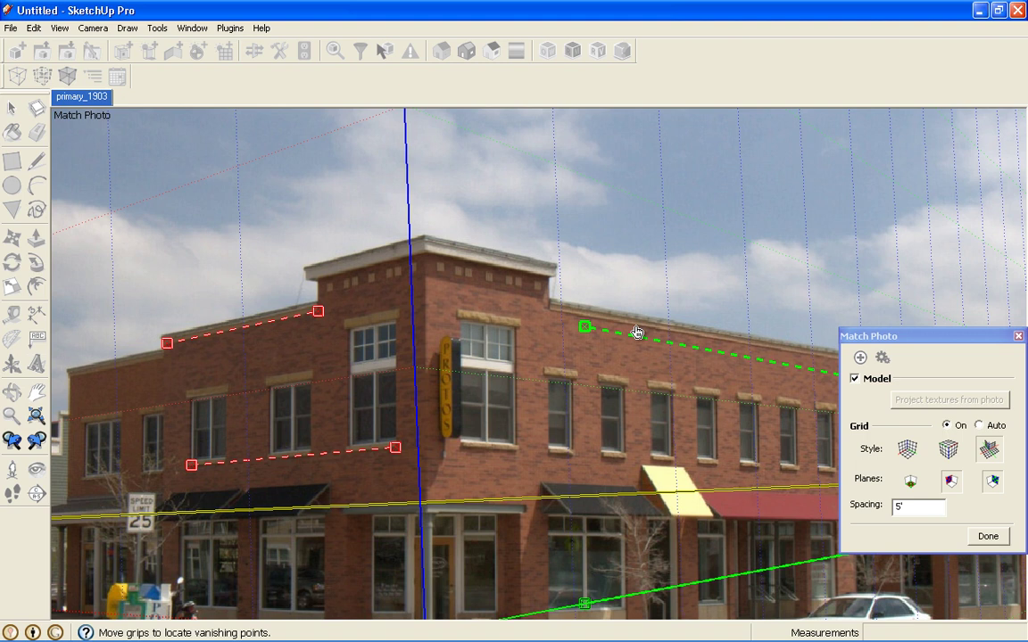
left_click_drag(642, 338, 609, 322)
scroll(607, 321, "down", 3)
scroll(697, 349, "up", 5)
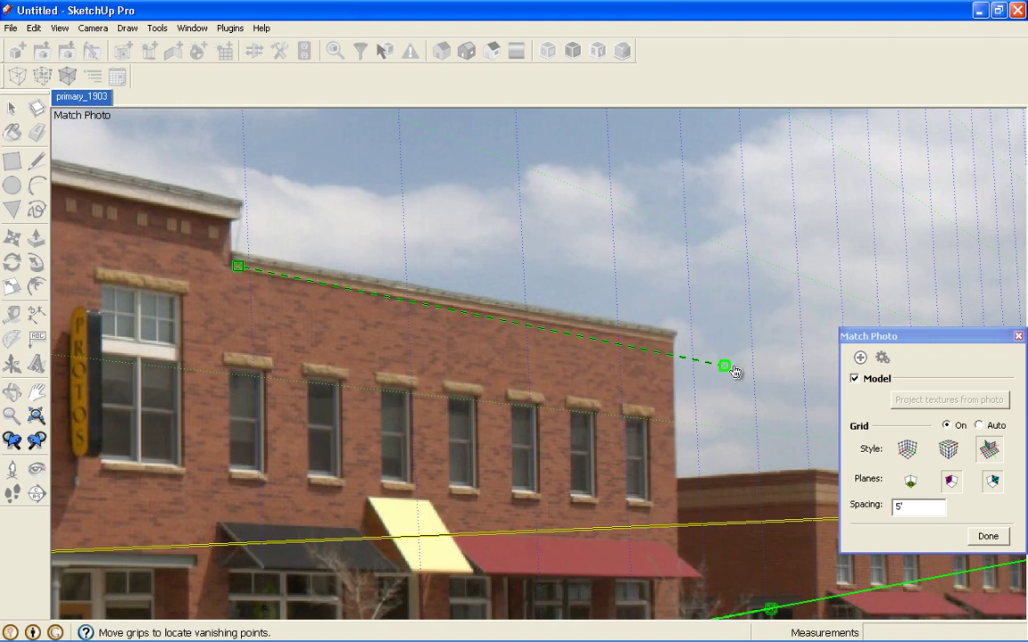
left_click_drag(721, 368, 670, 342)
left_click_drag(236, 266, 242, 271)
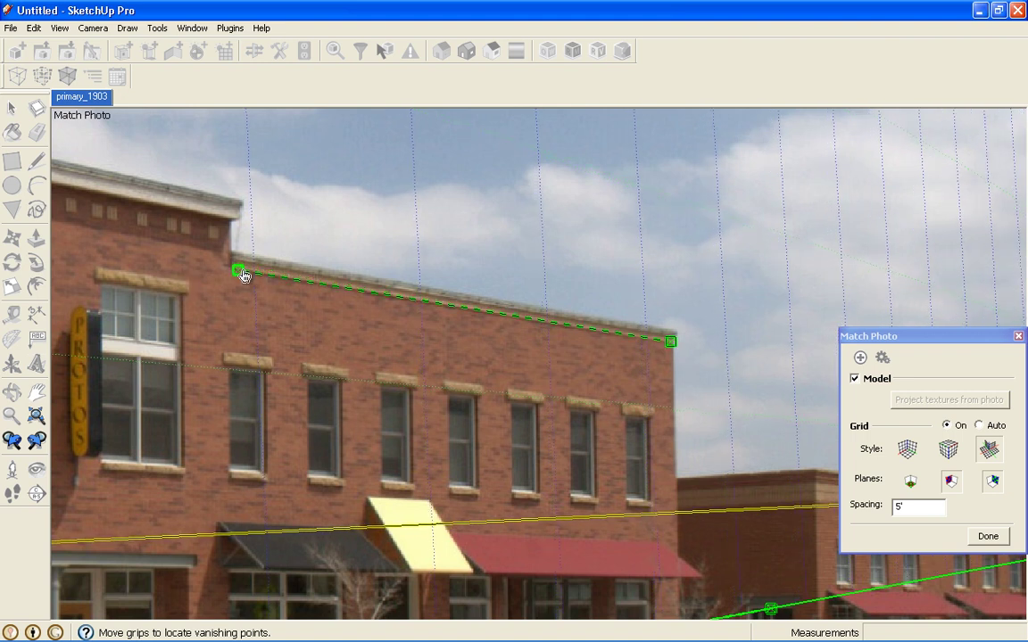
scroll(347, 301, "down", 3)
Step: Align the lower green bar with the right facade's sills and rescale the match along the blue axis
left_click_drag(308, 496, 285, 386)
left_click_drag(558, 452, 498, 396)
scroll(494, 403, "up", 3)
scroll(507, 405, "down", 2)
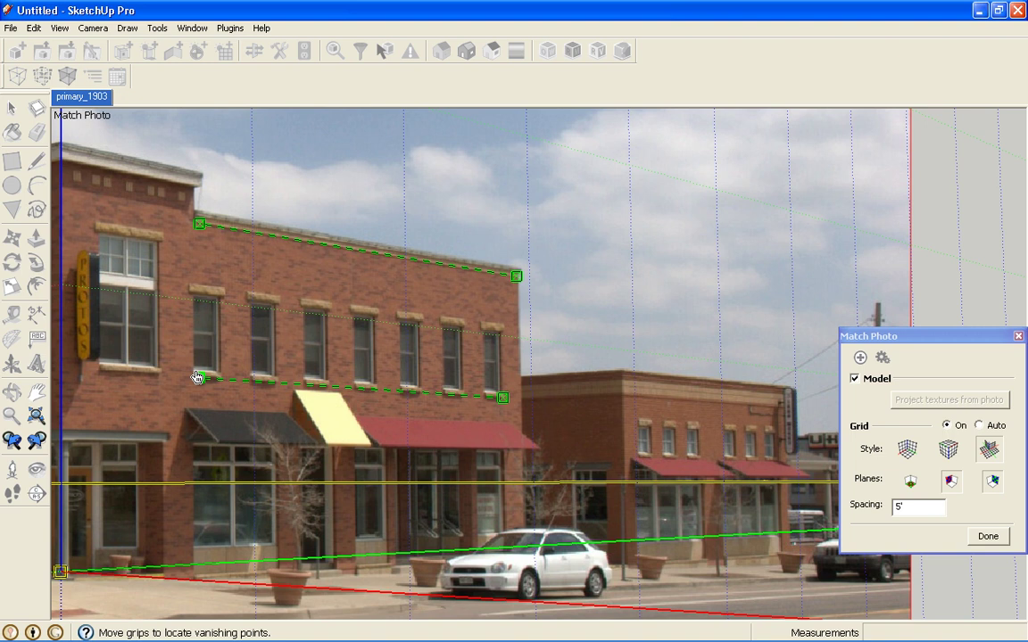
left_click_drag(195, 377, 193, 375)
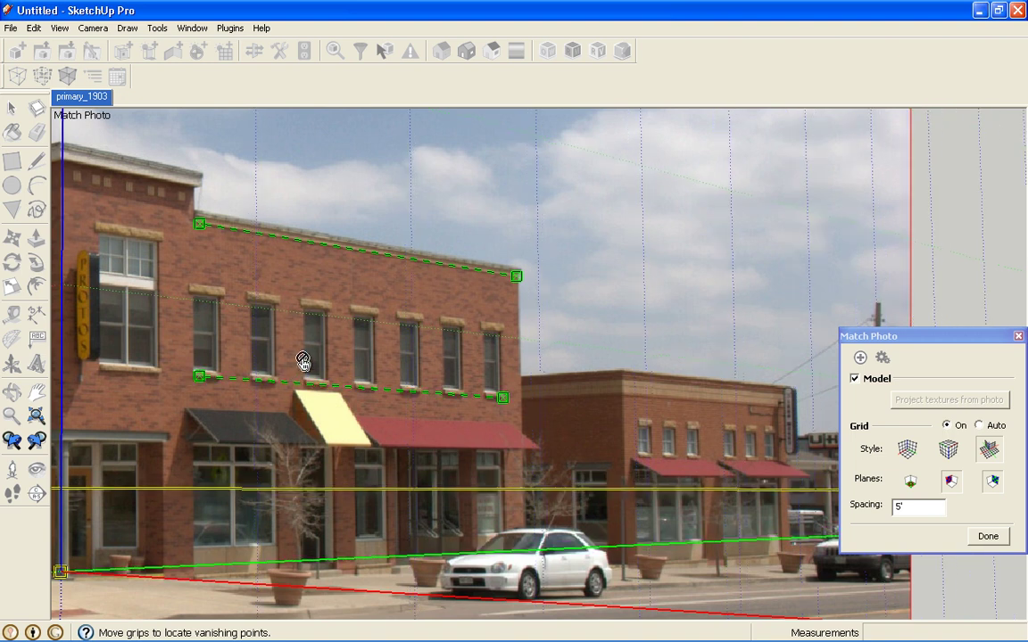
scroll(504, 364, "down", 2)
scroll(338, 374, "down", 3)
scroll(286, 368, "up", 1)
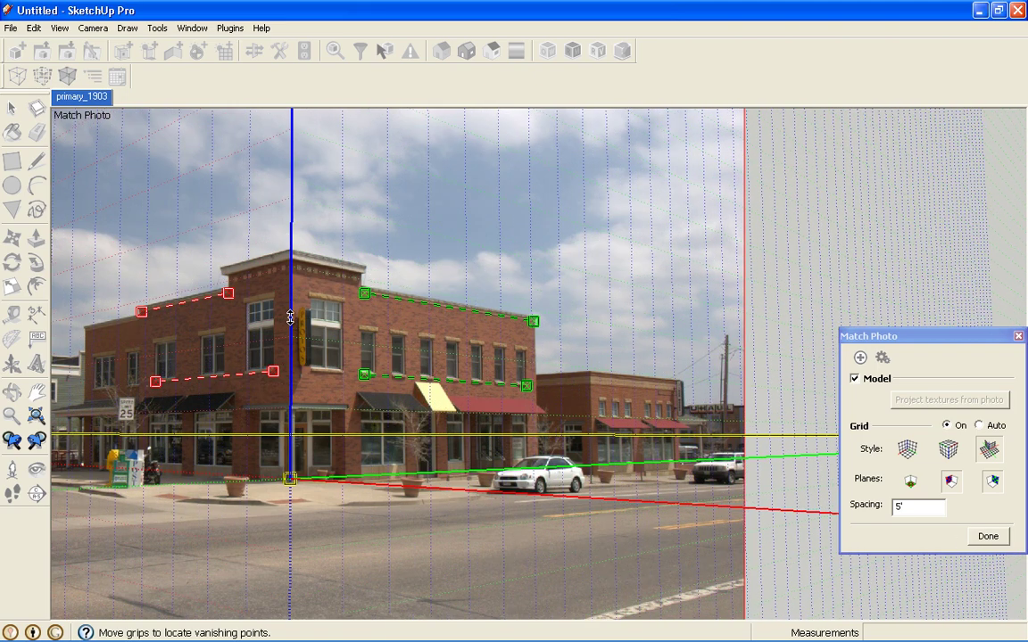
left_click_drag(290, 318, 282, 378)
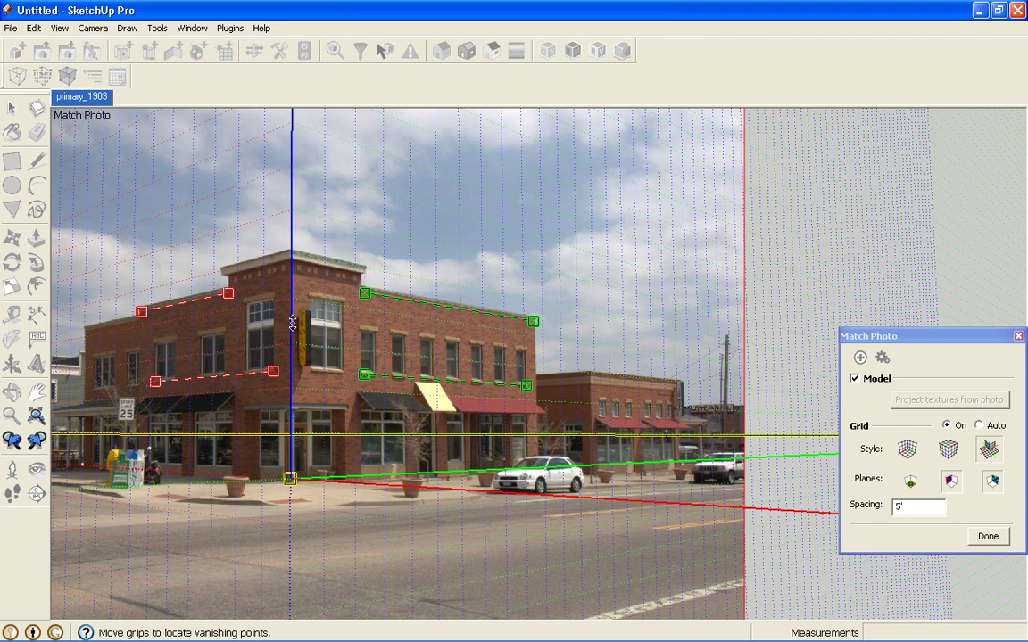
left_click_drag(293, 314, 291, 316)
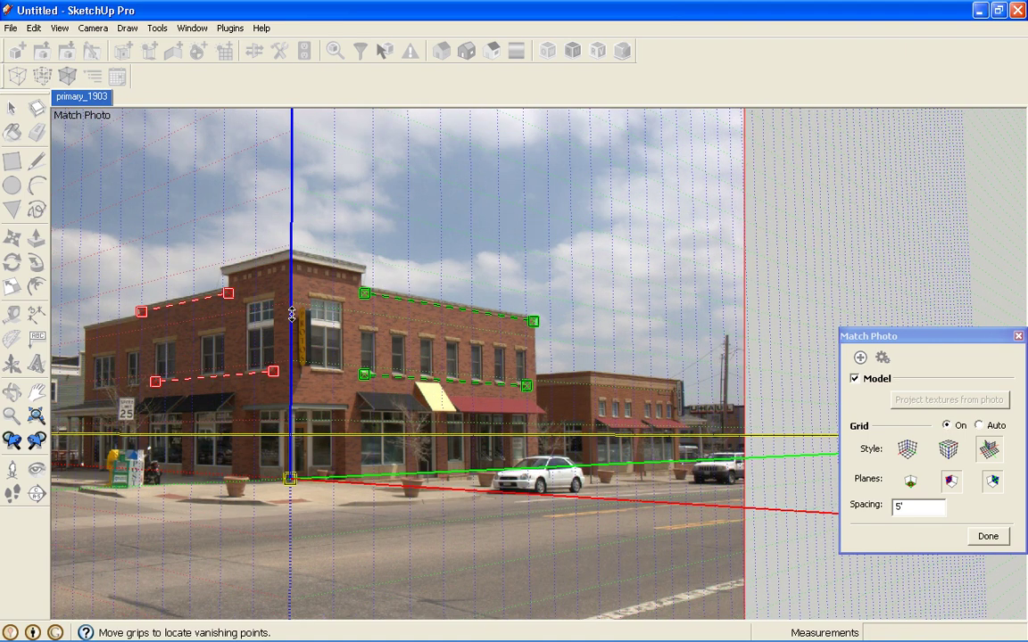
Step: Finish the photo match and draw the building's corner edge from the base up to the roofline
right_click(322, 350)
left_click(344, 356)
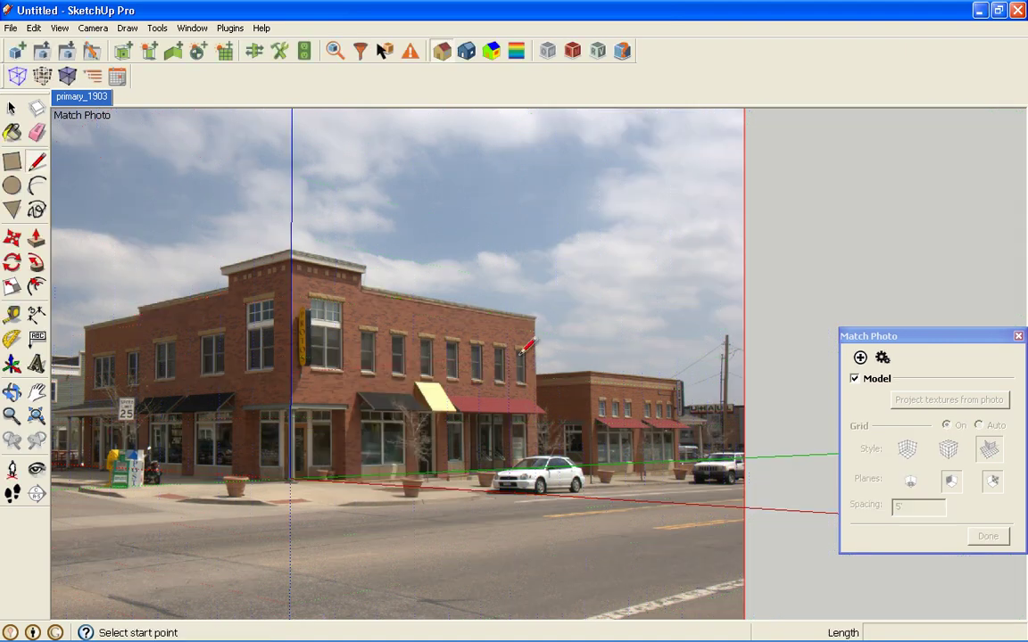
left_click(389, 440)
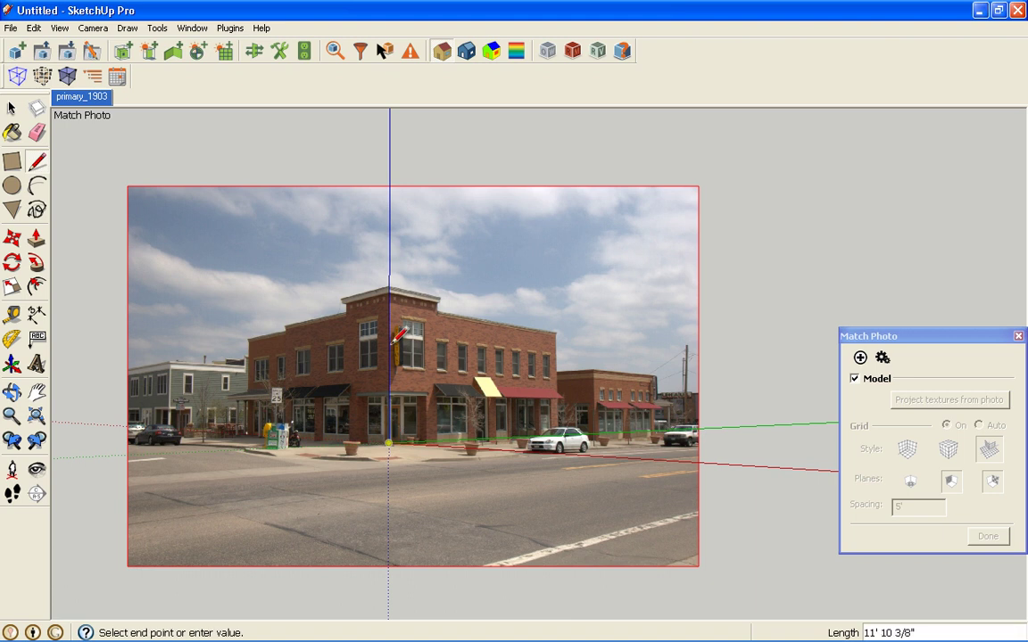
scroll(389, 348, "up", 3)
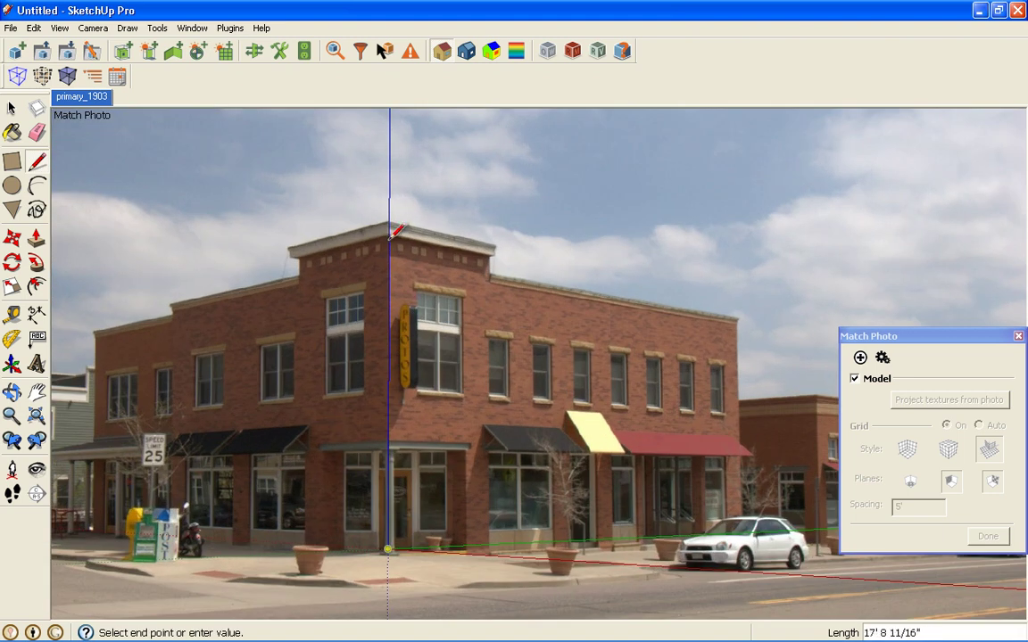
left_click(389, 236)
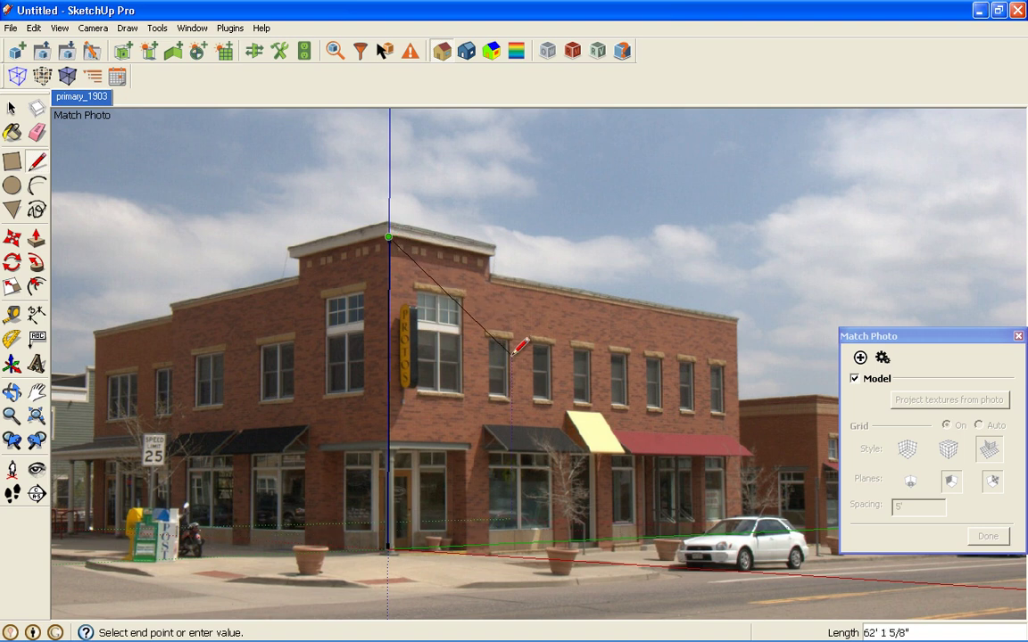
key("Escape")
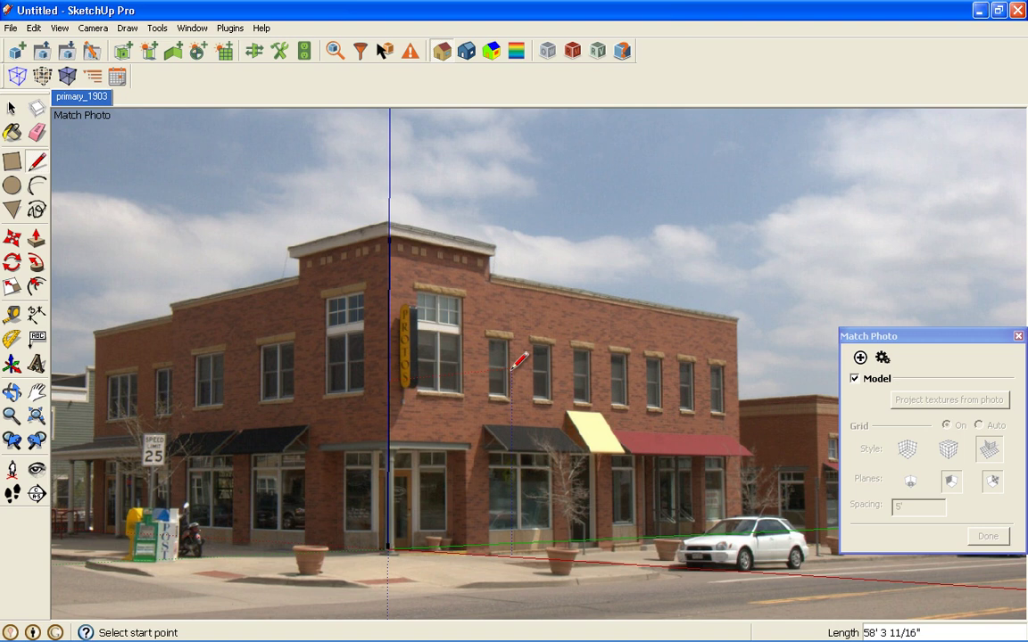
Step: Draw a short vertical edge up from a window's bottom corner
left_click(507, 395)
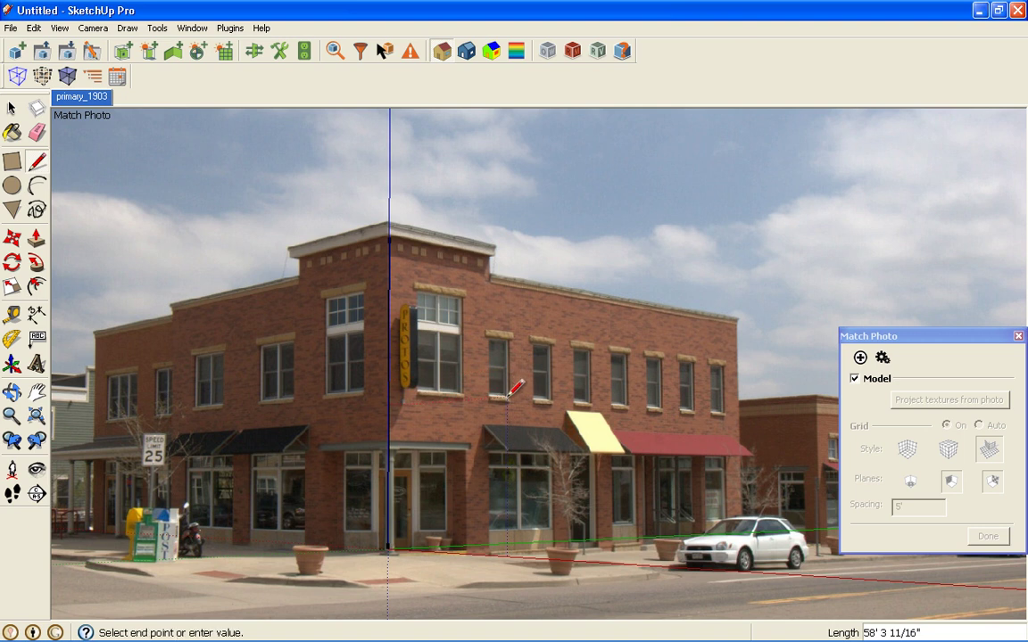
left_click(506, 340)
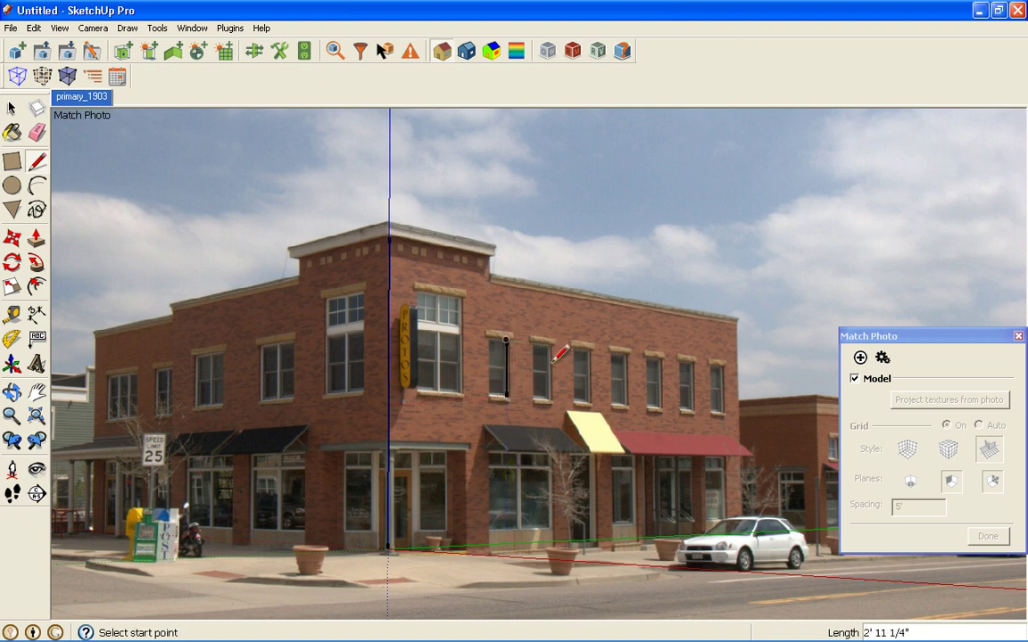
left_click(13, 313)
Step: Measure the corner edge, enter 25', and accept rescaling the model
left_click(389, 230)
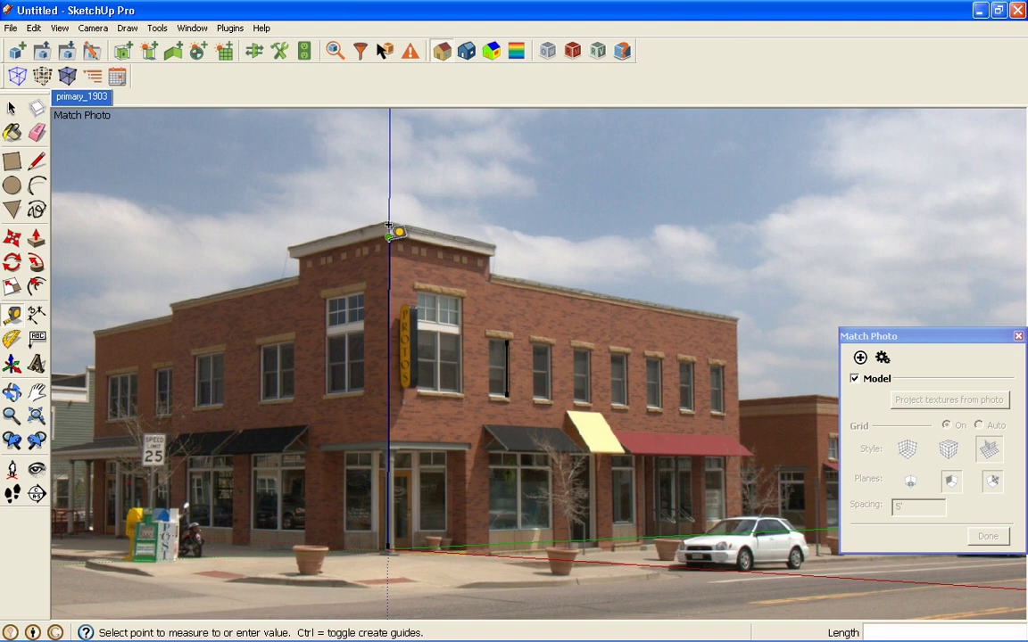
left_click(390, 535)
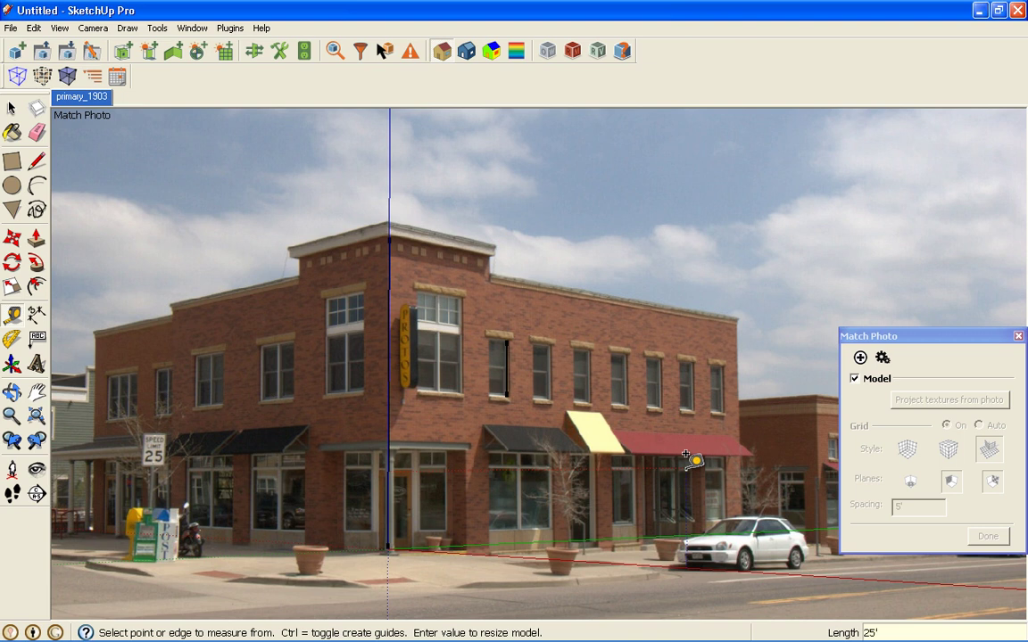
key("Return")
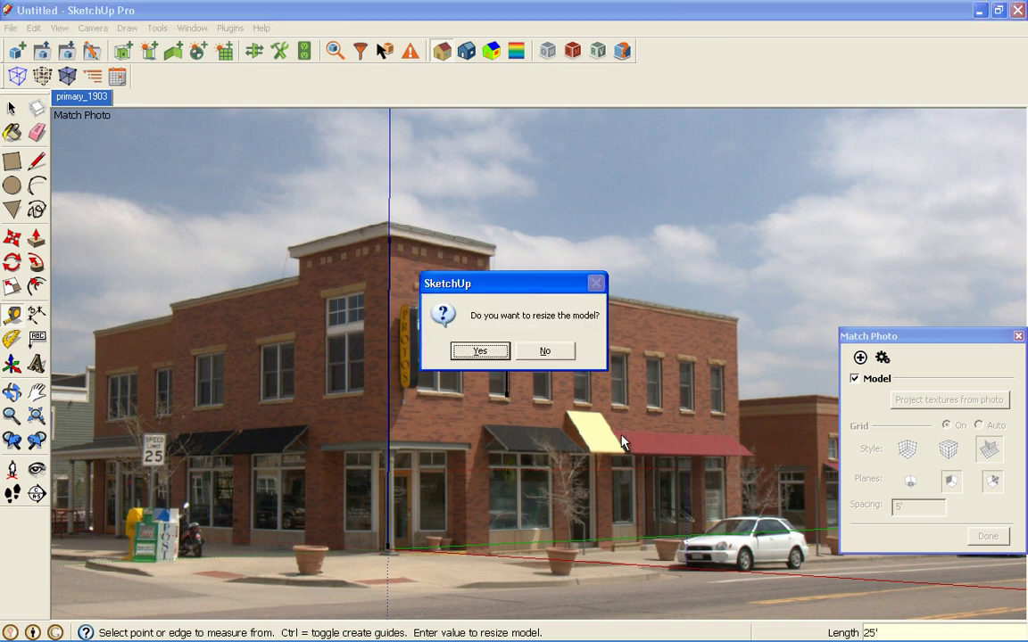
left_click(481, 352)
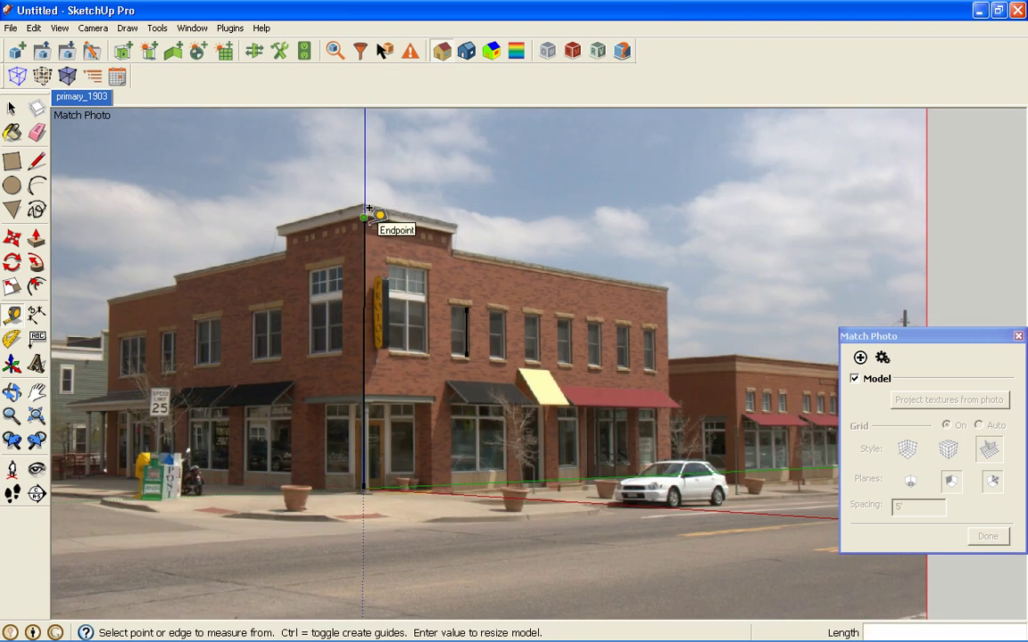
Step: Select the building's vertical corner edge, now about 29' 11 9/16", to check it
left_click(368, 209)
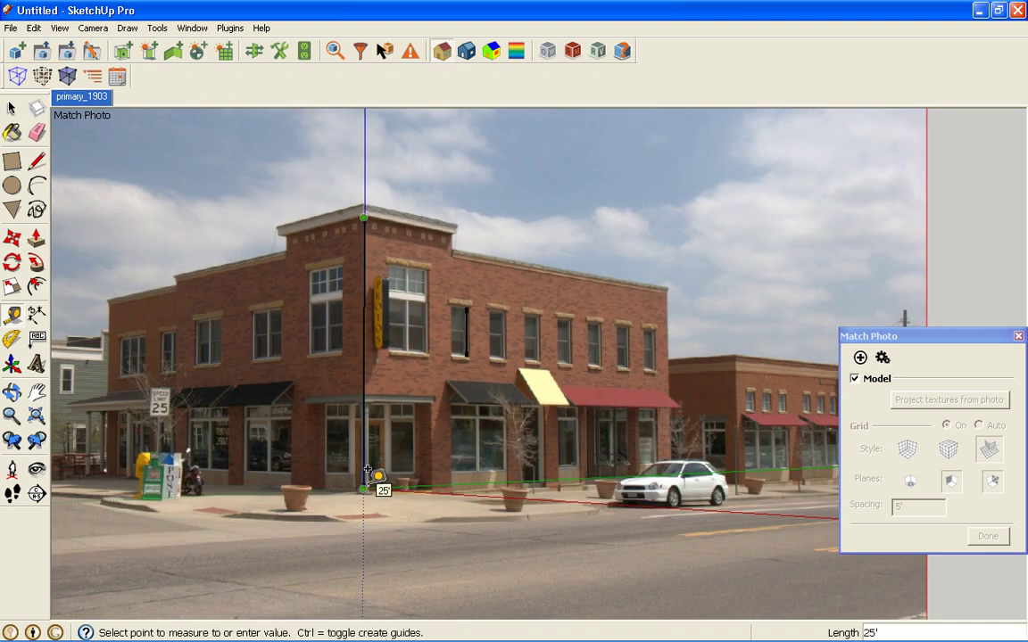
left_click(11, 108)
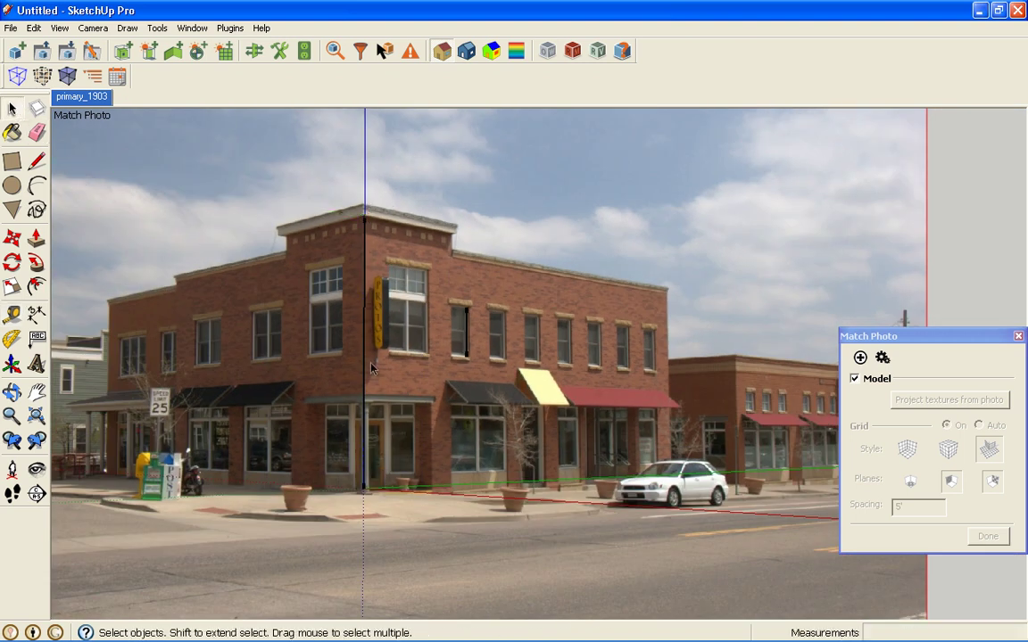
left_click(464, 336)
left_click(364, 339)
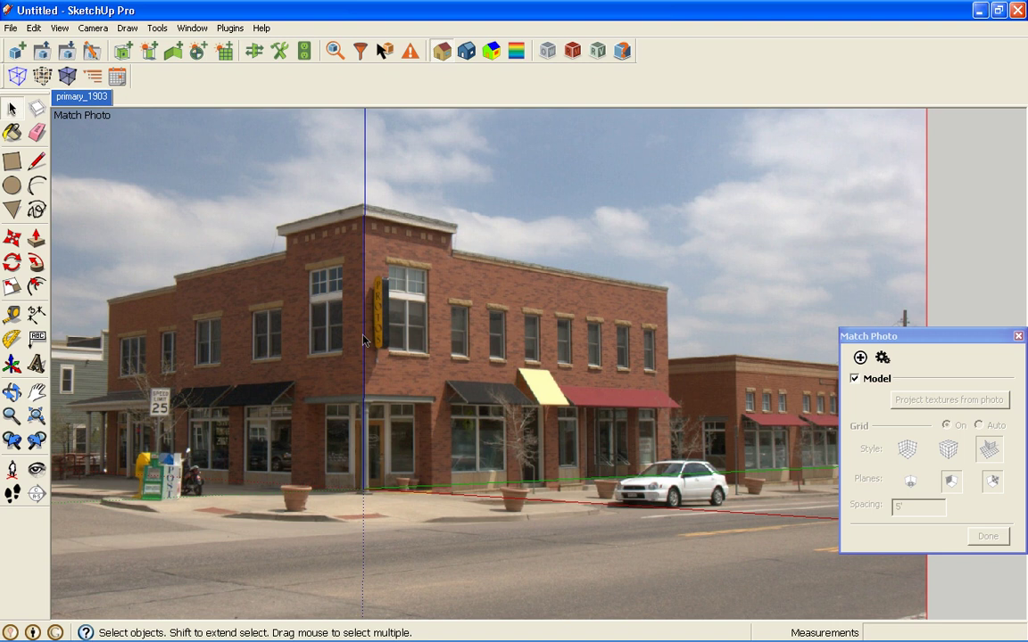
Step: Place a zone origin at the base of the building's corner
scroll(559, 374, "down", 1)
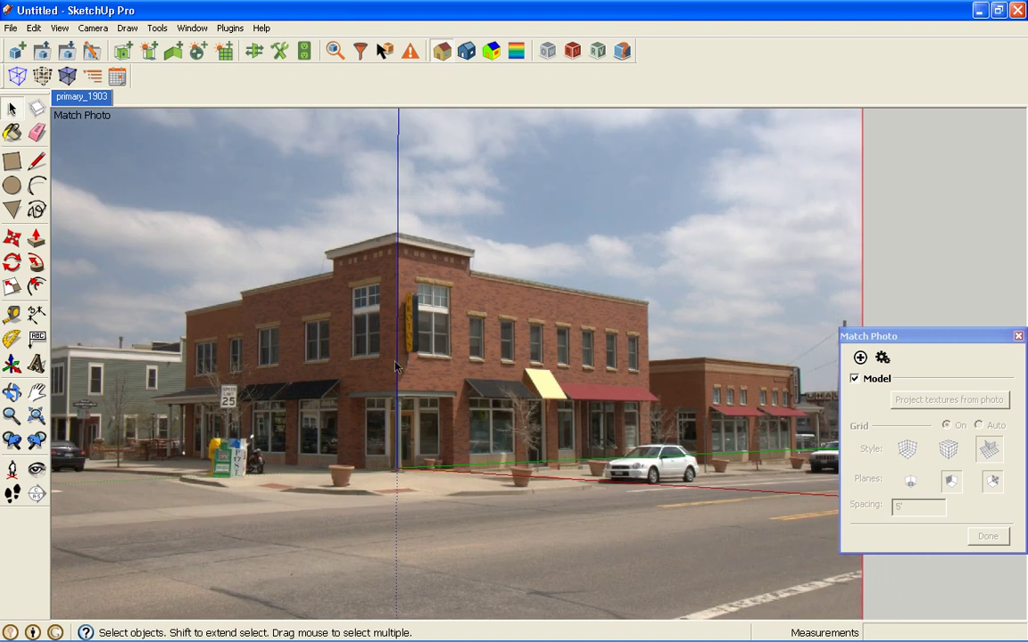
scroll(396, 366, "down", 1)
left_click(123, 51)
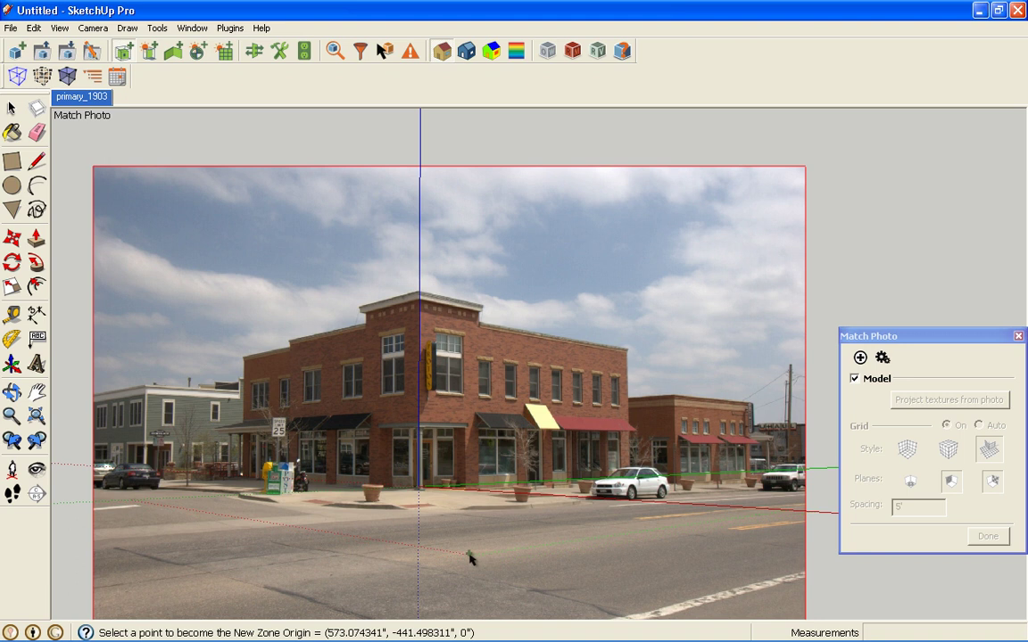
left_click(418, 488)
key("Delete")
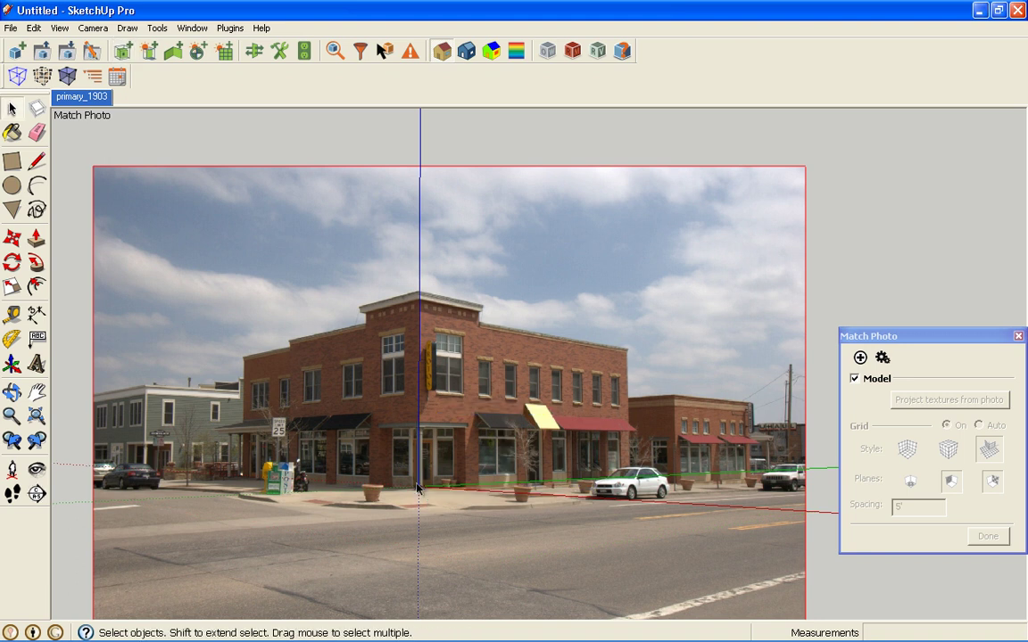
key("ctrl+z")
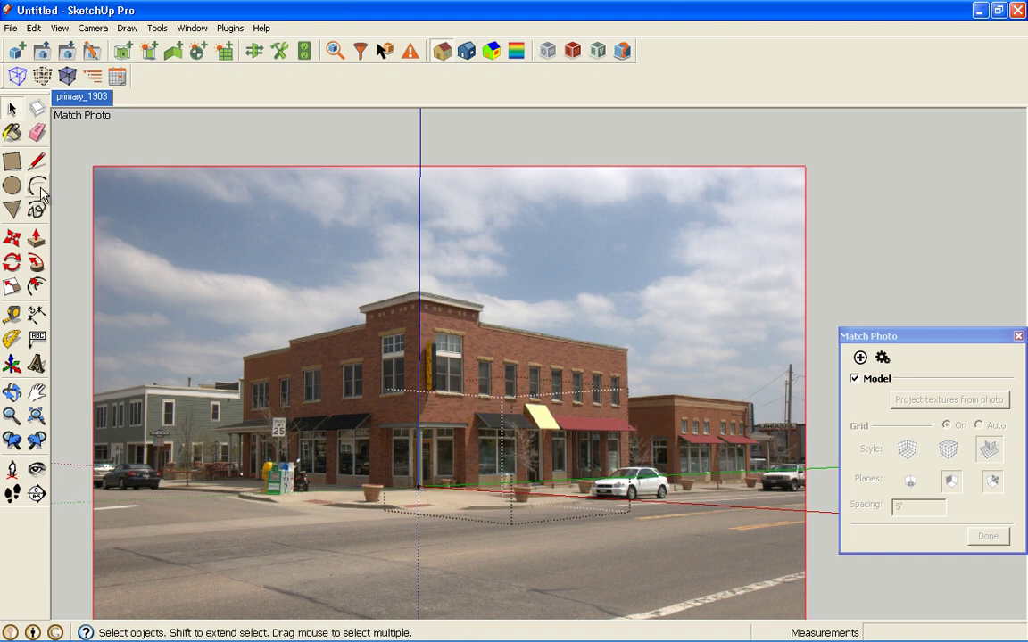
Step: Draw the corner edge to the roof corner, then along the upper roof edge to the lower roof level
left_click(37, 161)
left_click(419, 486)
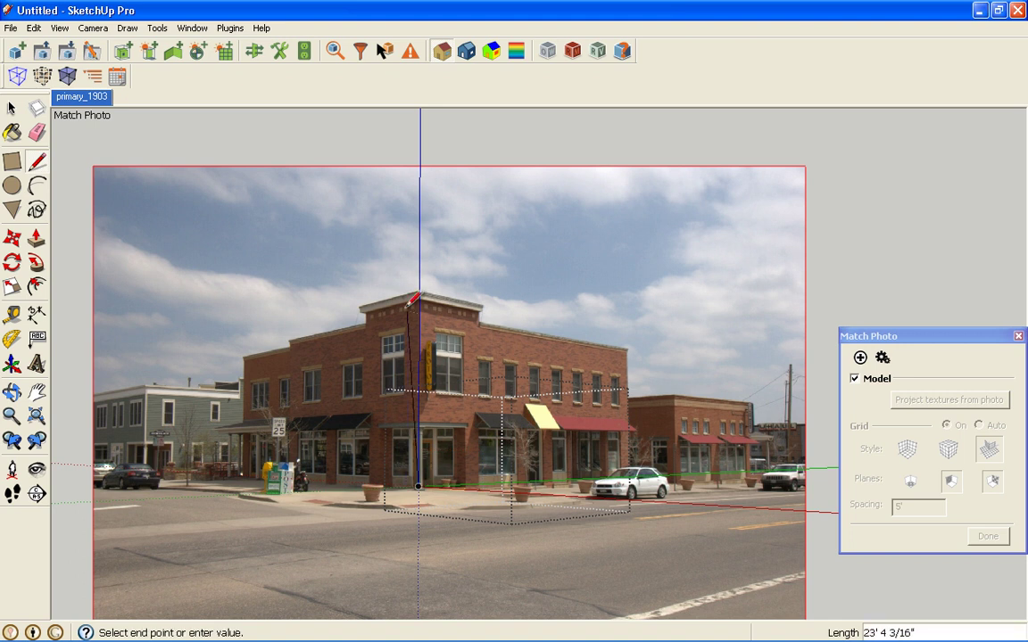
scroll(417, 294, "up", 5)
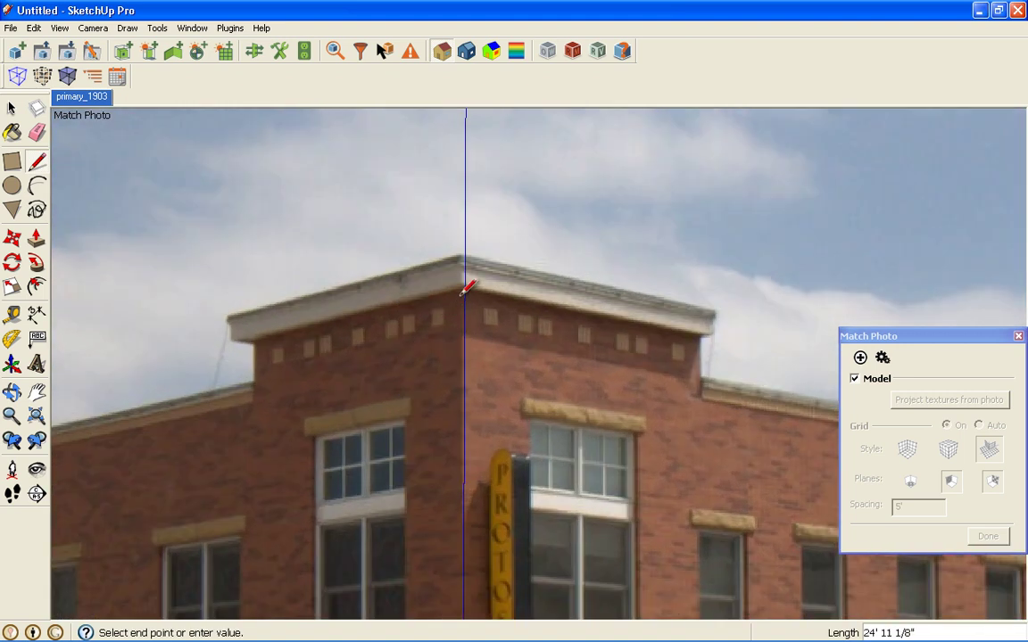
left_click(465, 292)
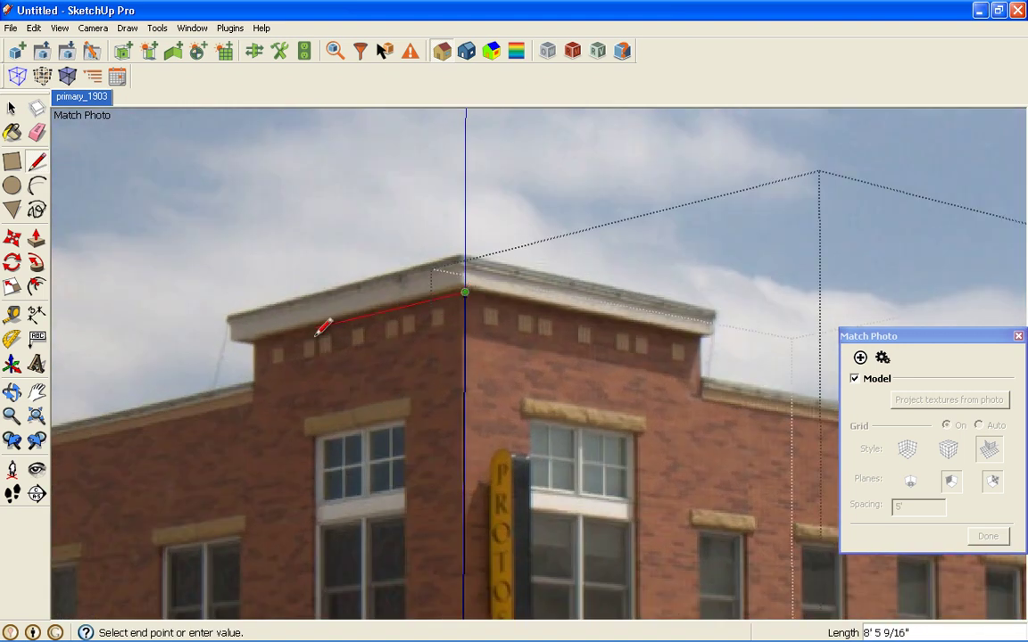
left_click(257, 342)
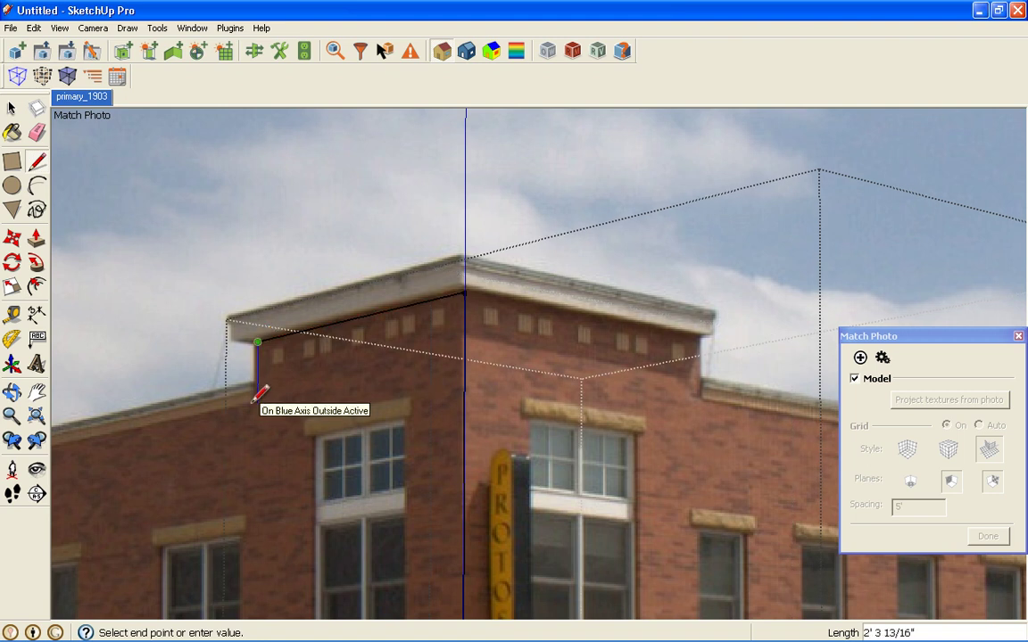
left_click(256, 396)
Step: Trace the lower roof edge to the left wall and close the outline into a facade face
scroll(390, 379, "down", 5)
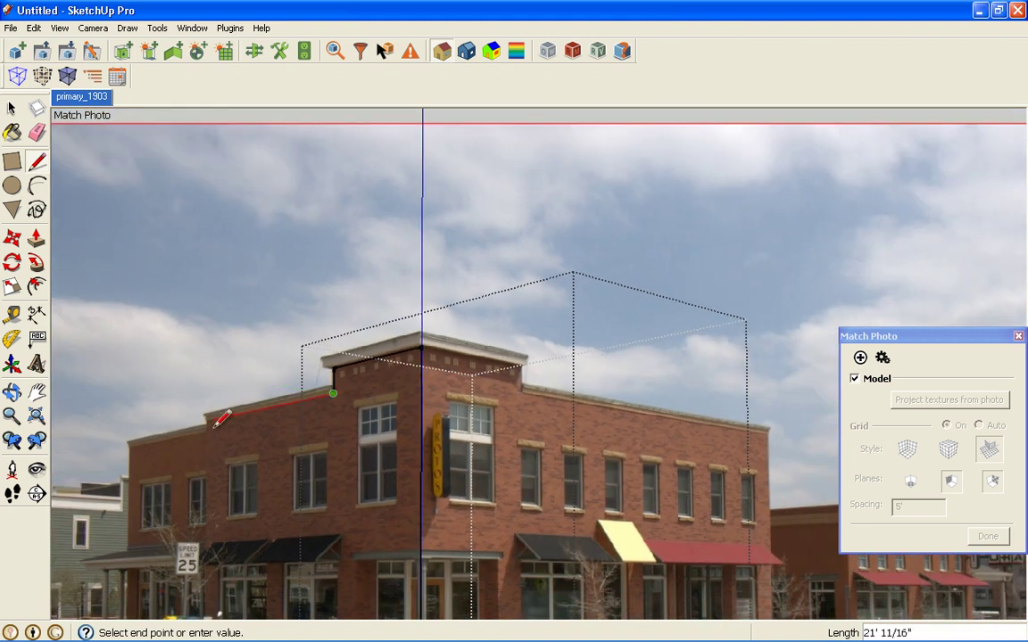
left_click(212, 413)
scroll(216, 455, "down", 3)
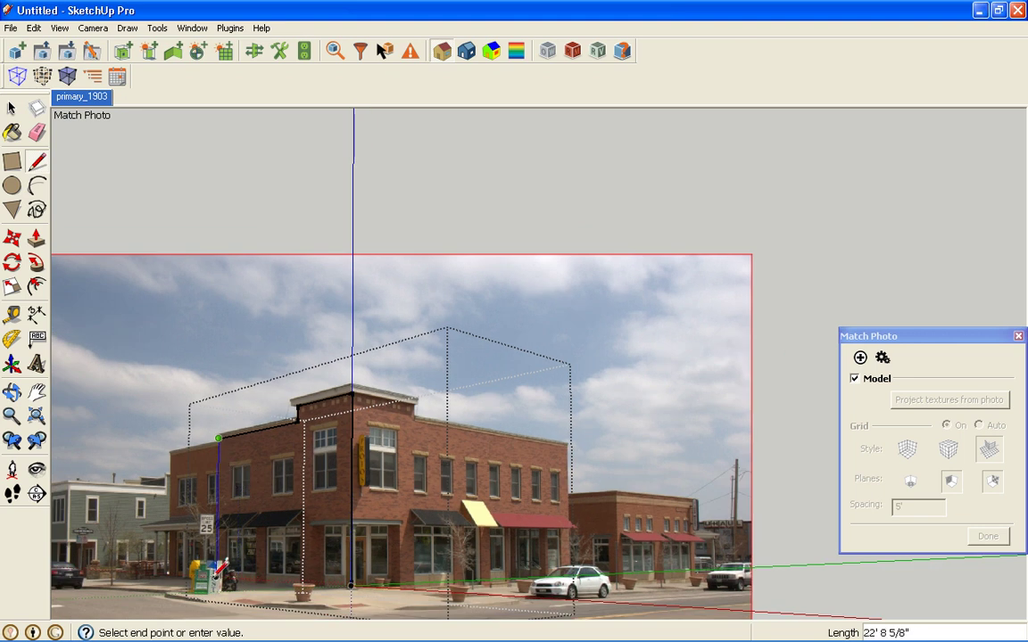
left_click(352, 584)
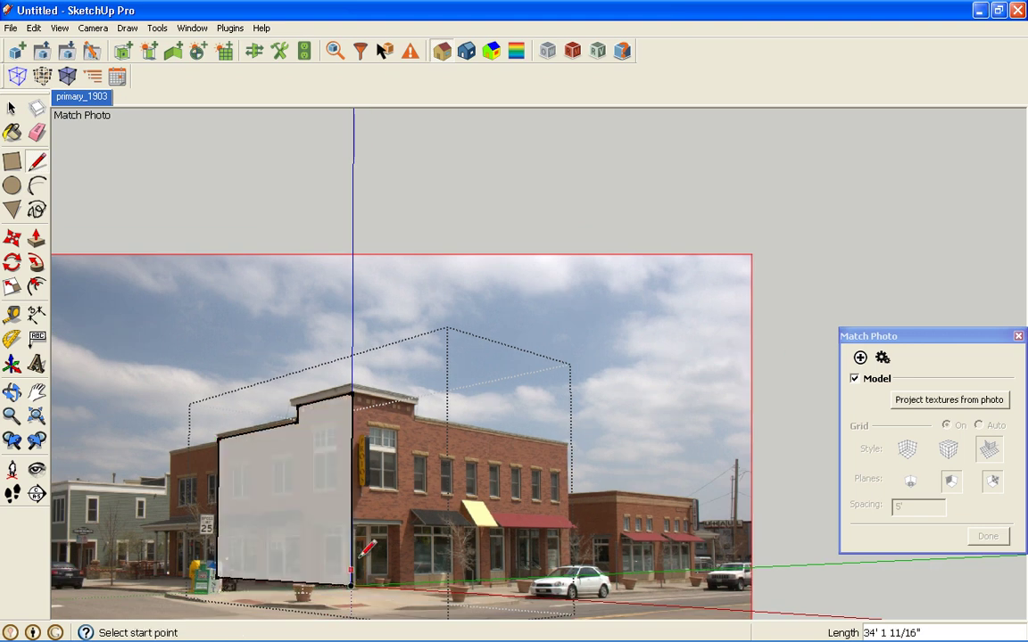
scroll(55, 243, "up", 3)
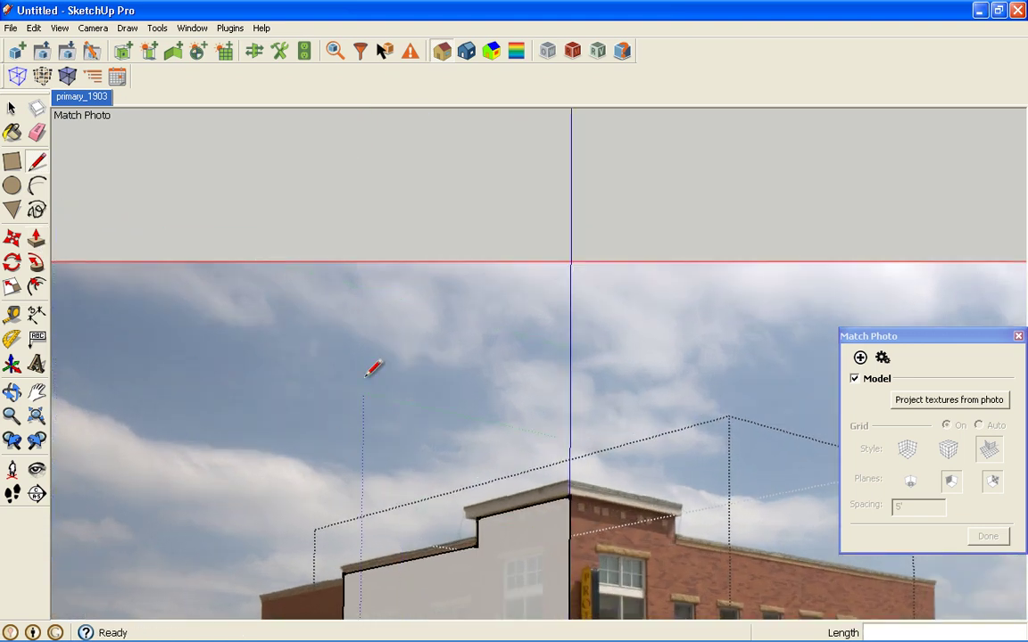
scroll(367, 373, "down", 2)
scroll(406, 502, "down", 2)
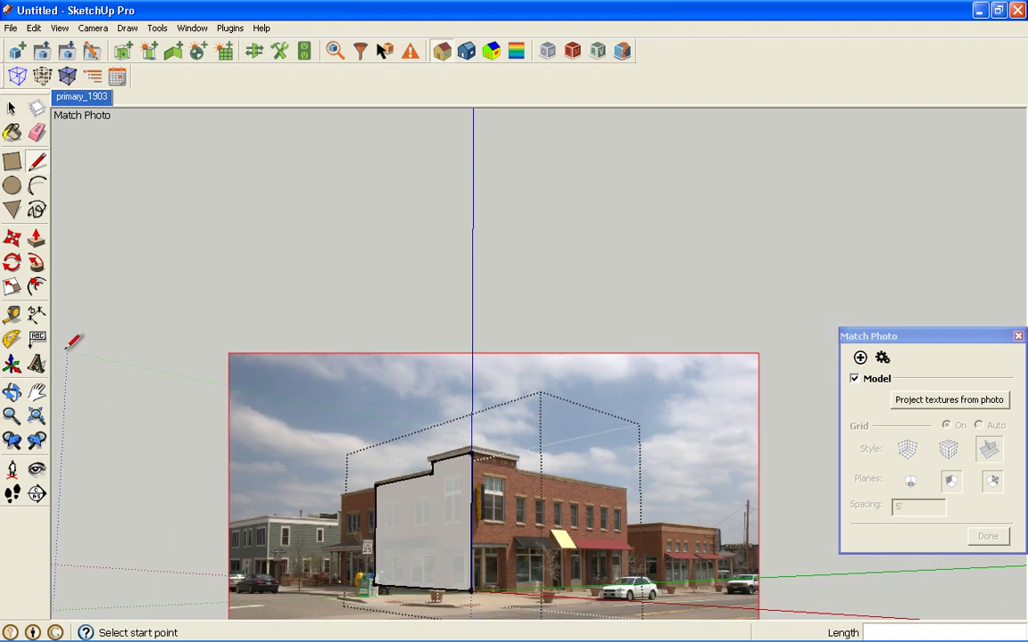
left_click(36, 239)
Step: Push/Pull the facade face back about 49' into a deep block
left_click_drag(390, 513, 513, 484)
scroll(515, 482, "up", 3)
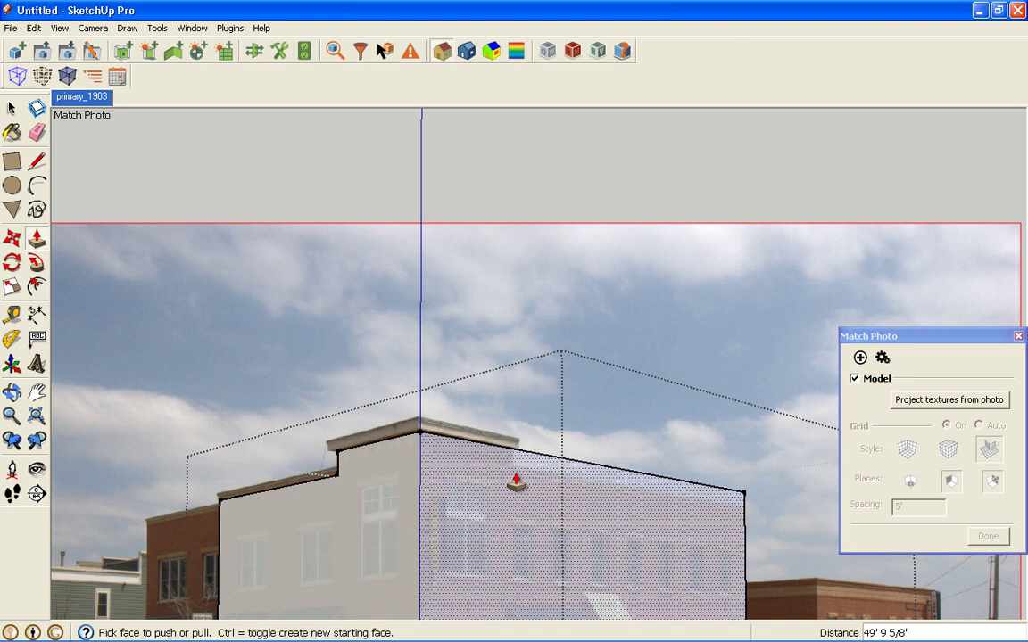
scroll(516, 482, "up", 1)
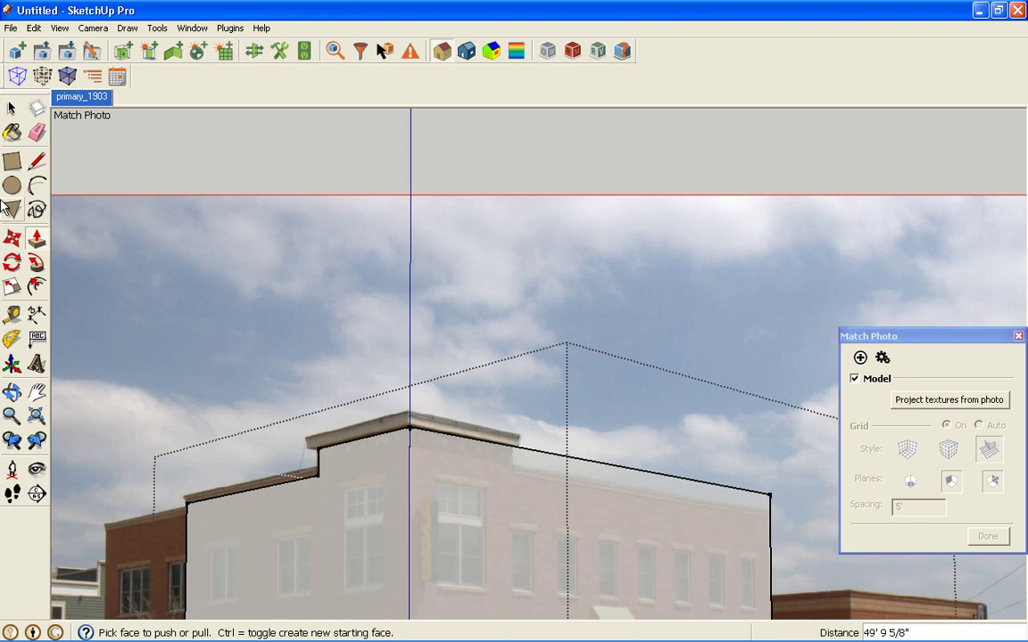
left_click(37, 162)
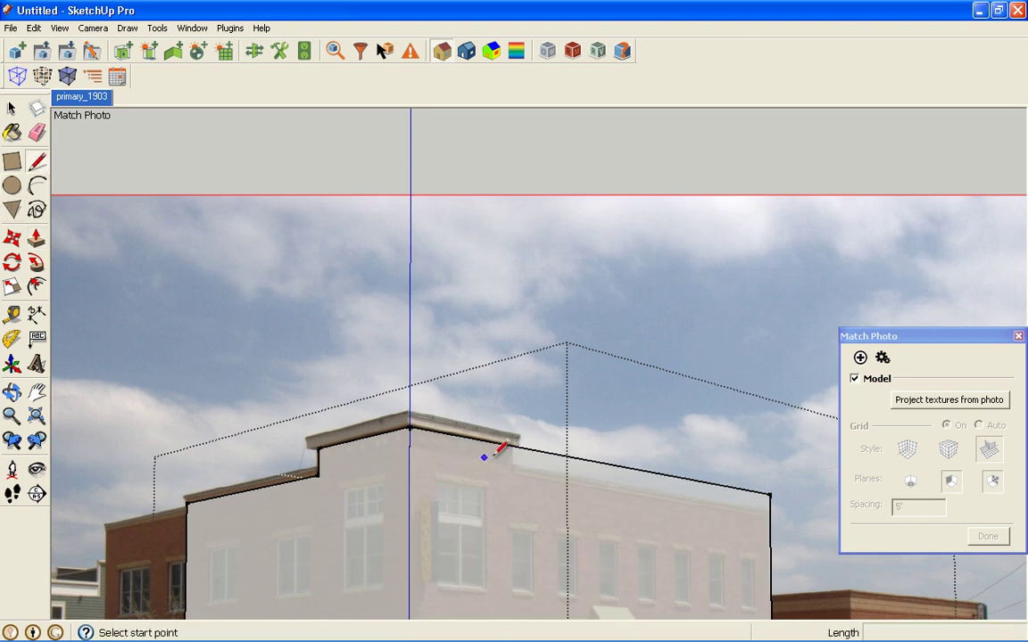
Step: Place Tape Measure guides parallel to the roof edges, one about 2' 3" below the right edge
left_click(11, 314)
left_click(270, 482)
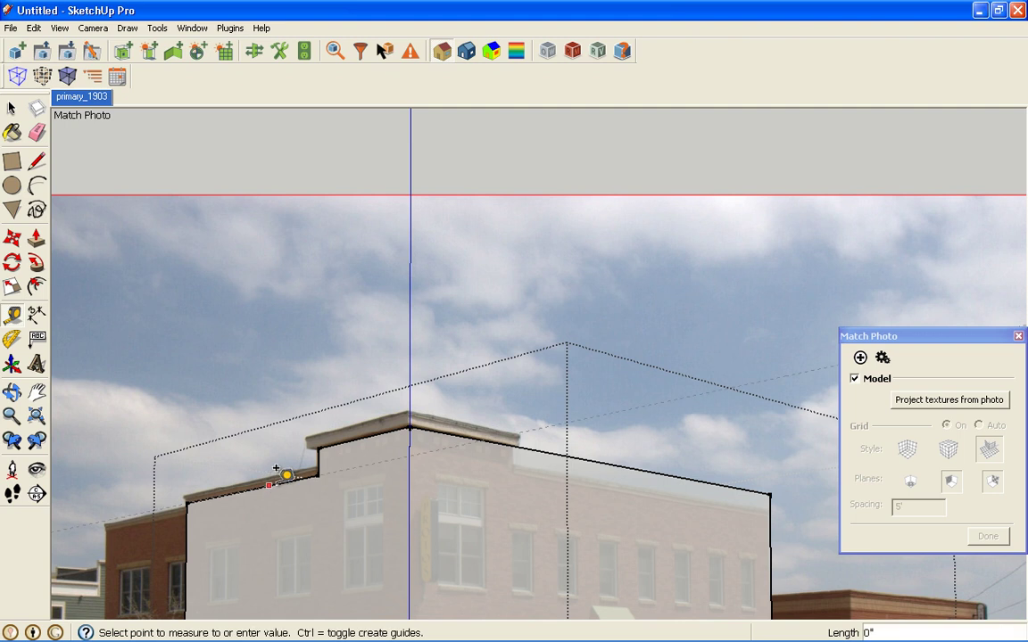
left_click(385, 464)
left_click(548, 439)
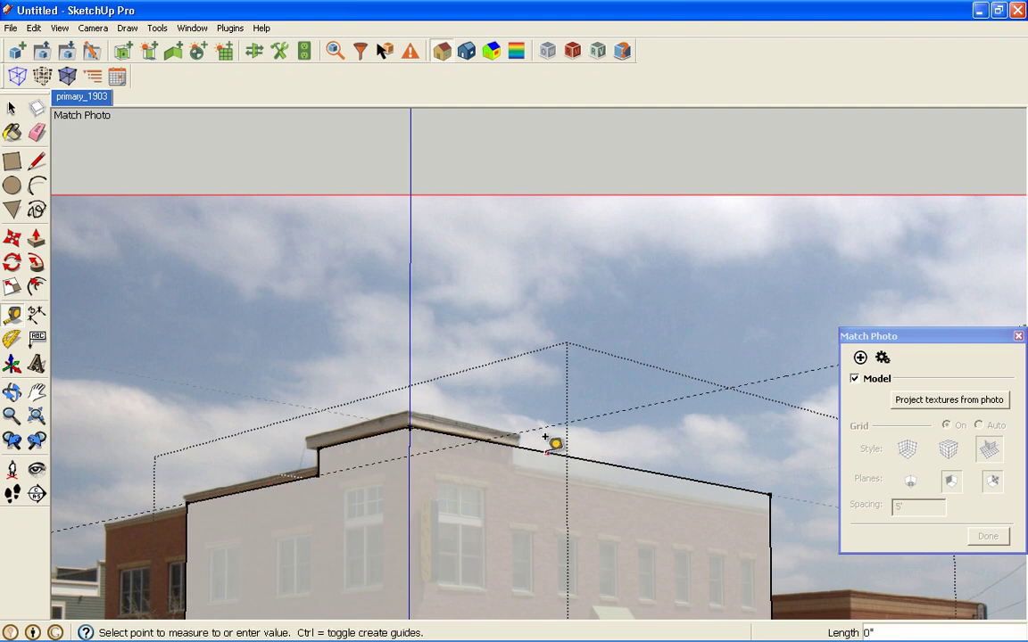
left_click(438, 441)
Step: Draw the roof step down to the guide and along it, then erase the long guide
left_click(37, 160)
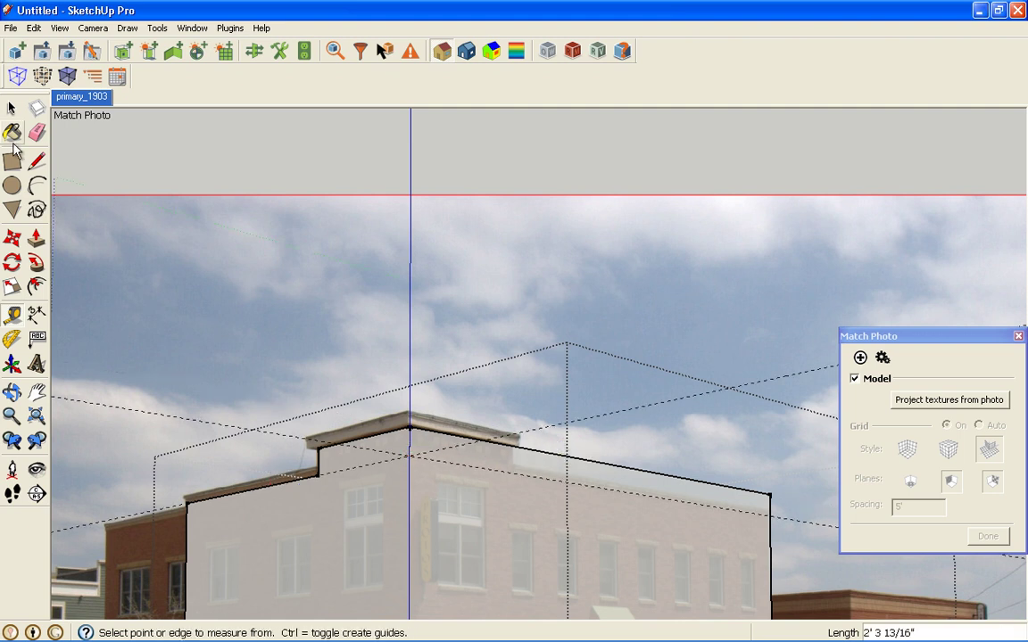
left_click(515, 446)
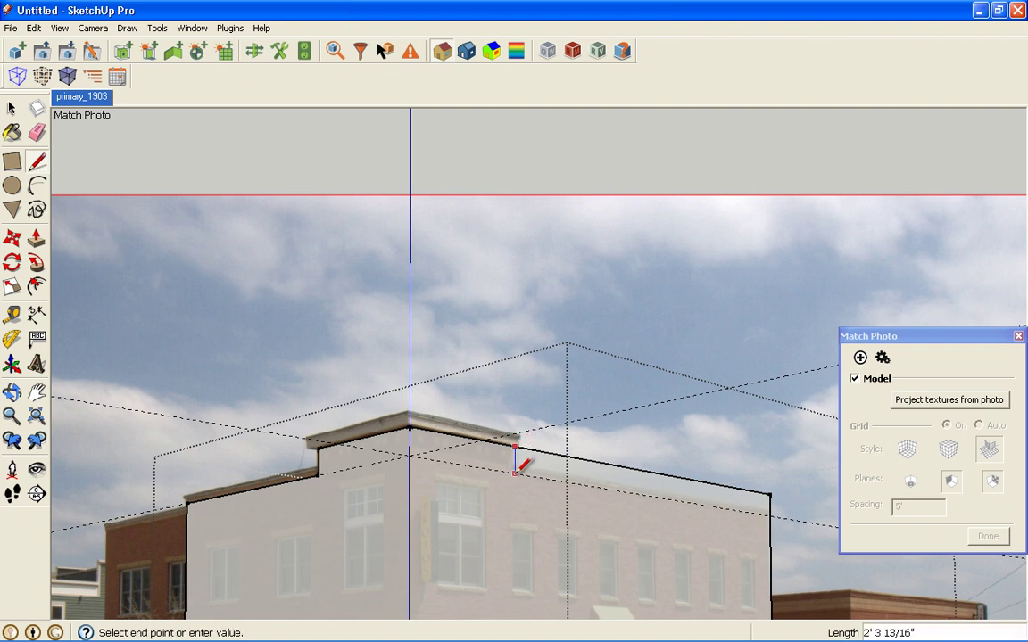
left_click(515, 474)
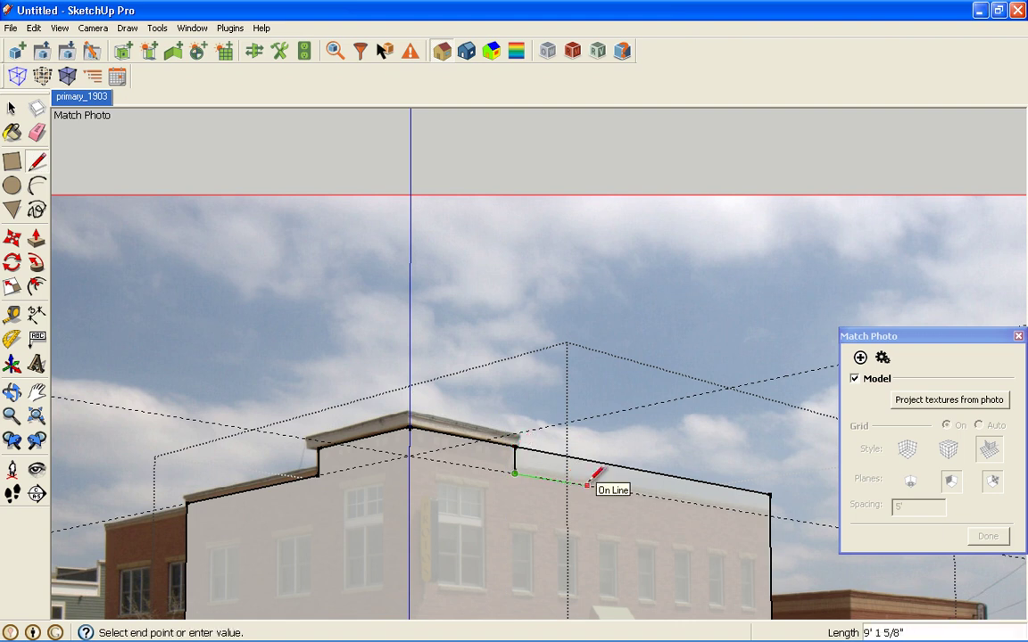
left_click(770, 515)
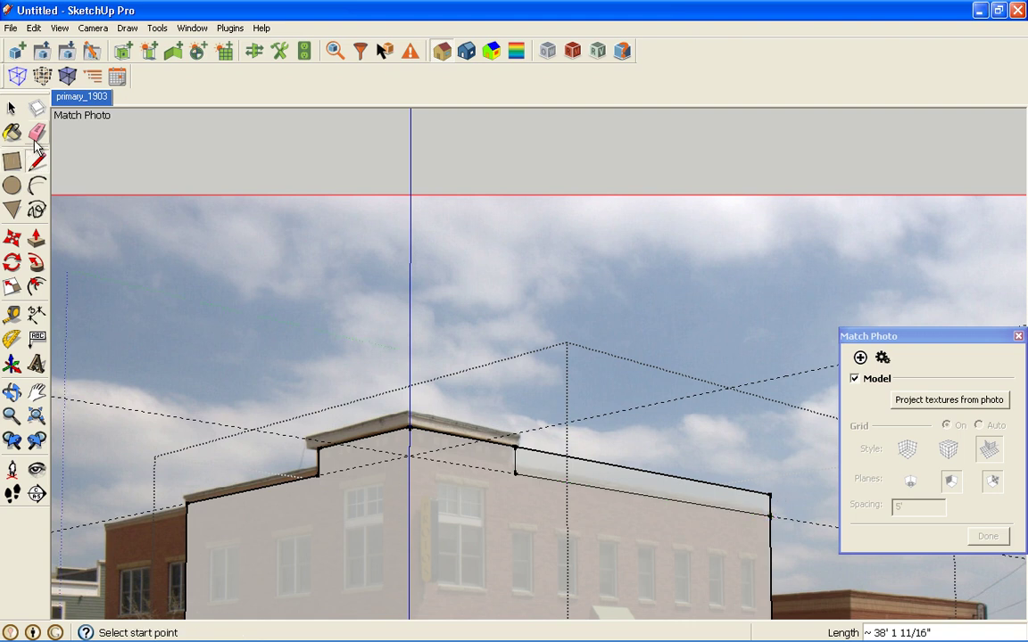
left_click(37, 132)
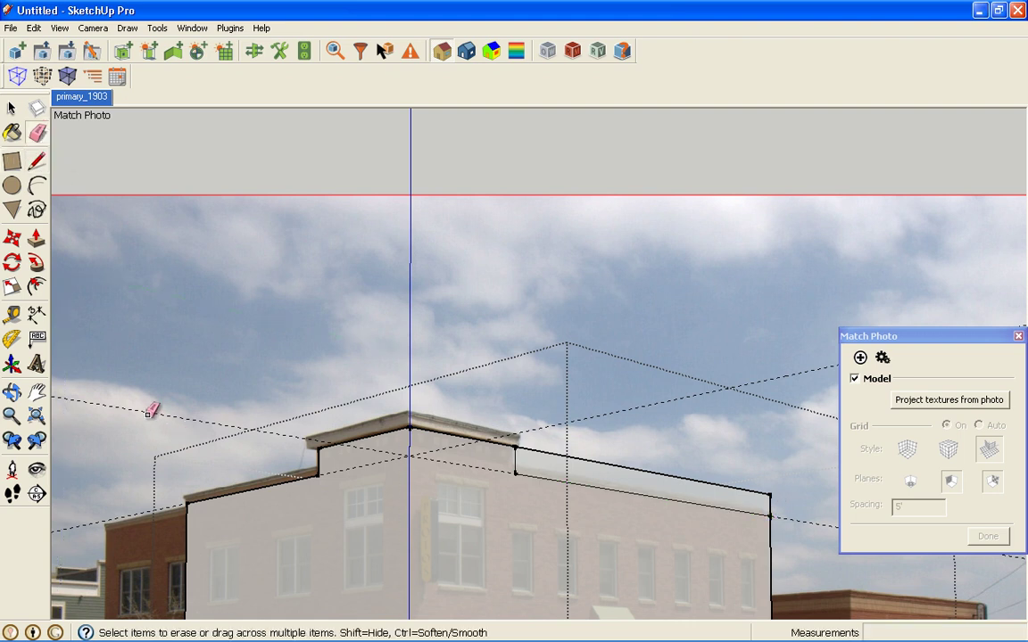
left_click(134, 513)
Step: Push the raised strip down flush with the roof and erase the leftover roof line
key("o")
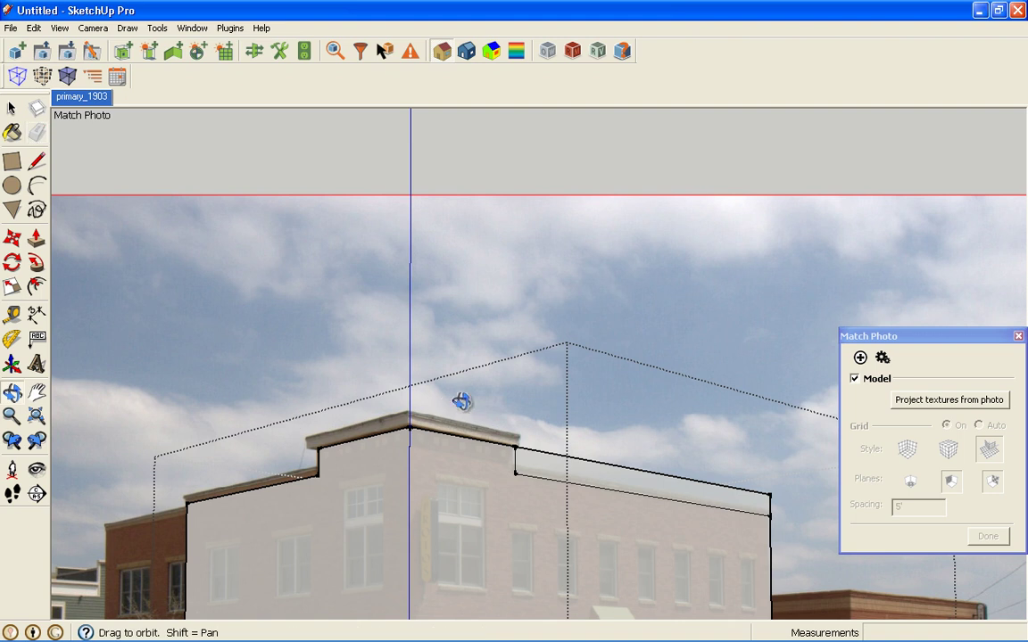
left_click_drag(461, 401, 365, 465)
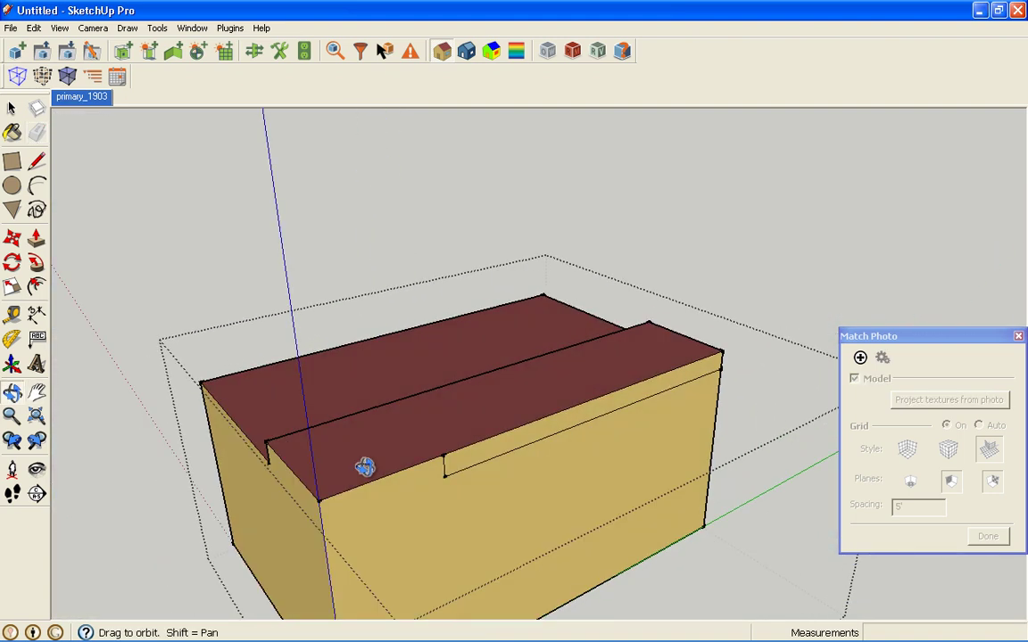
left_click(36, 236)
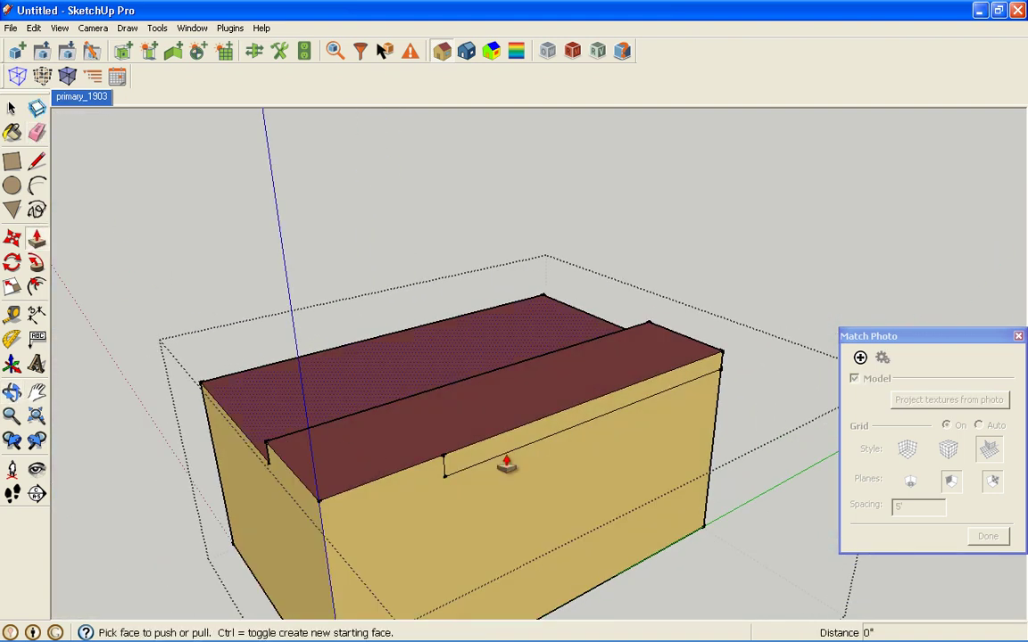
left_click_drag(537, 431, 458, 390)
left_click(36, 132)
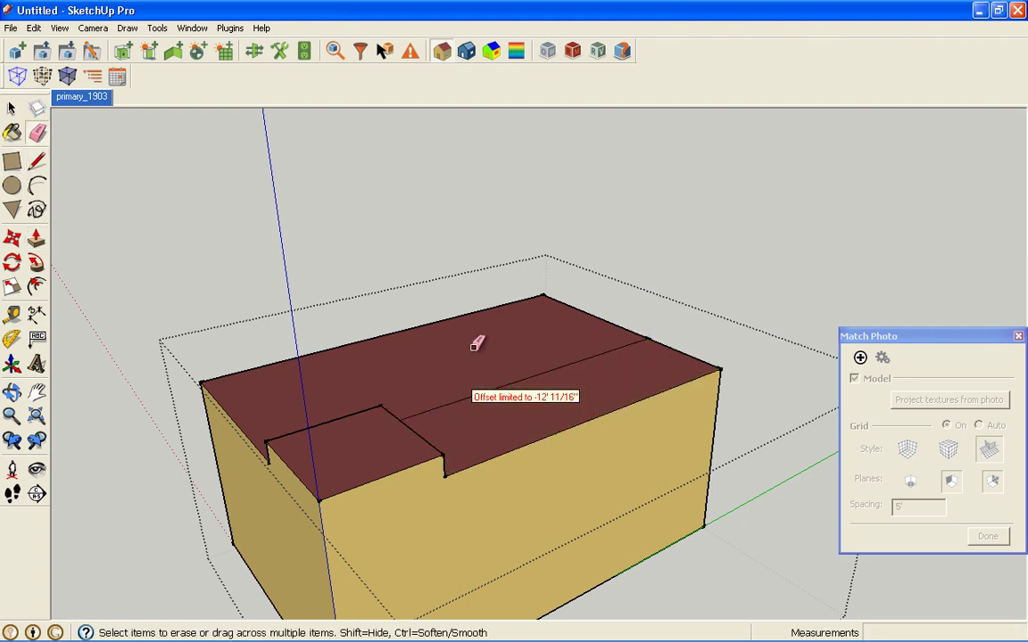
left_click(513, 385)
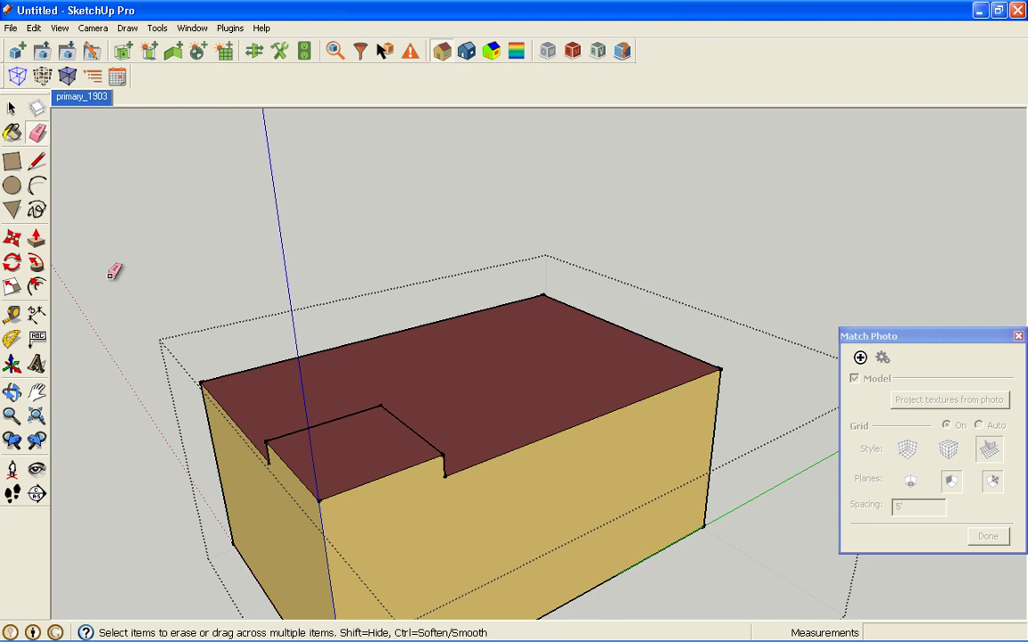
Step: Orbit around the block, then return to the primary_1903 scene
left_click(11, 391)
left_click_drag(232, 431, 464, 420)
left_click(82, 99)
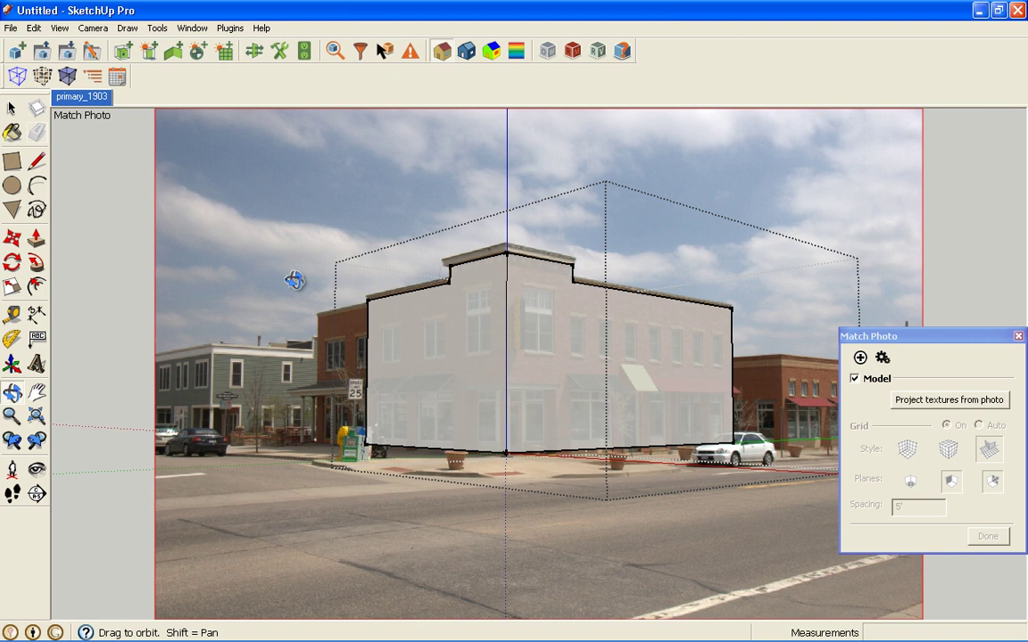
left_click(11, 108)
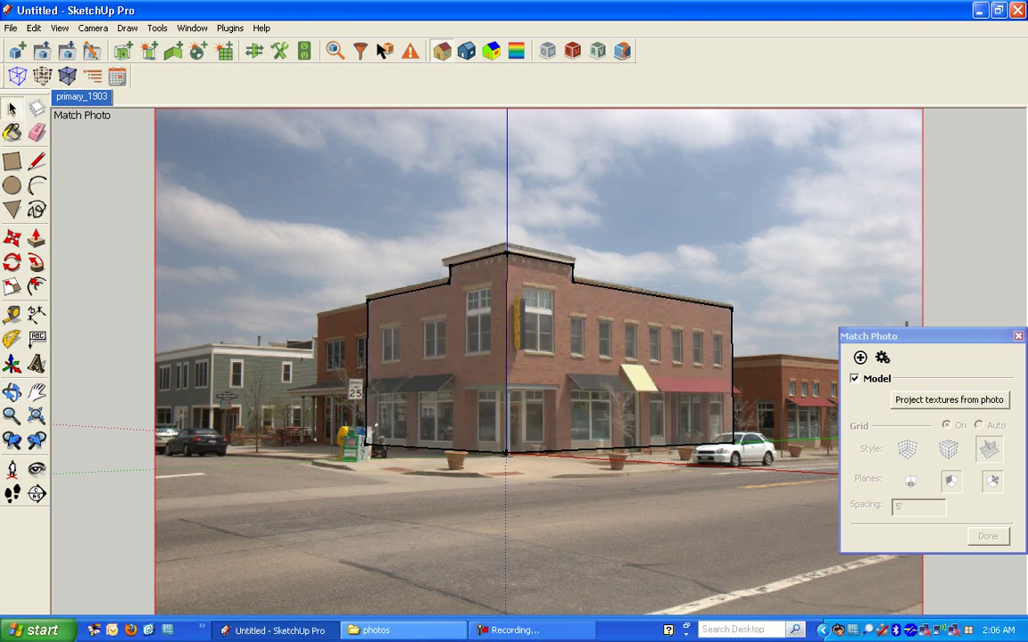
left_click(366, 627)
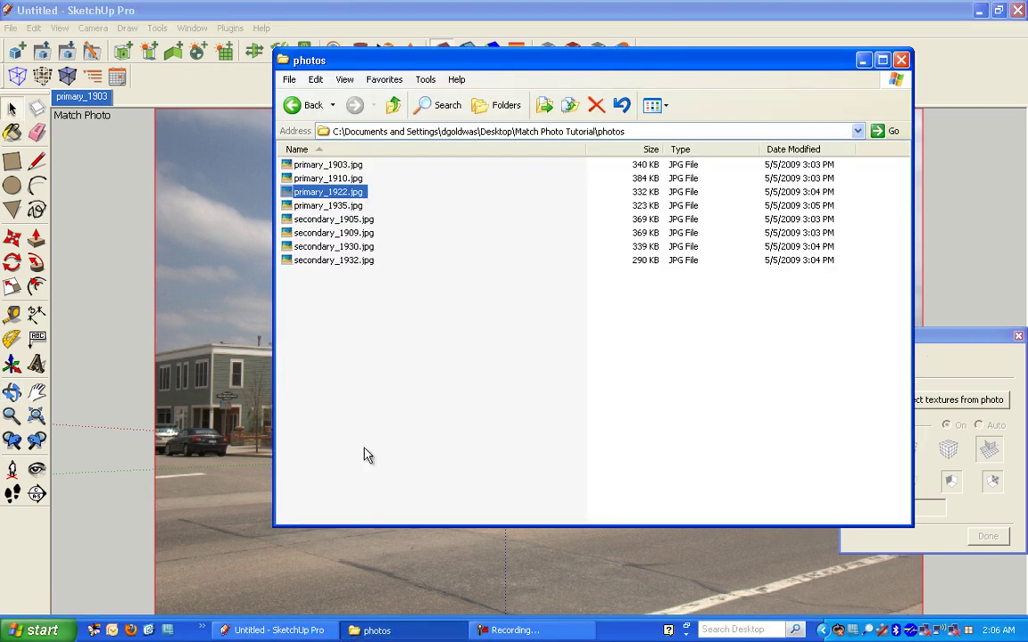
double_click(317, 196)
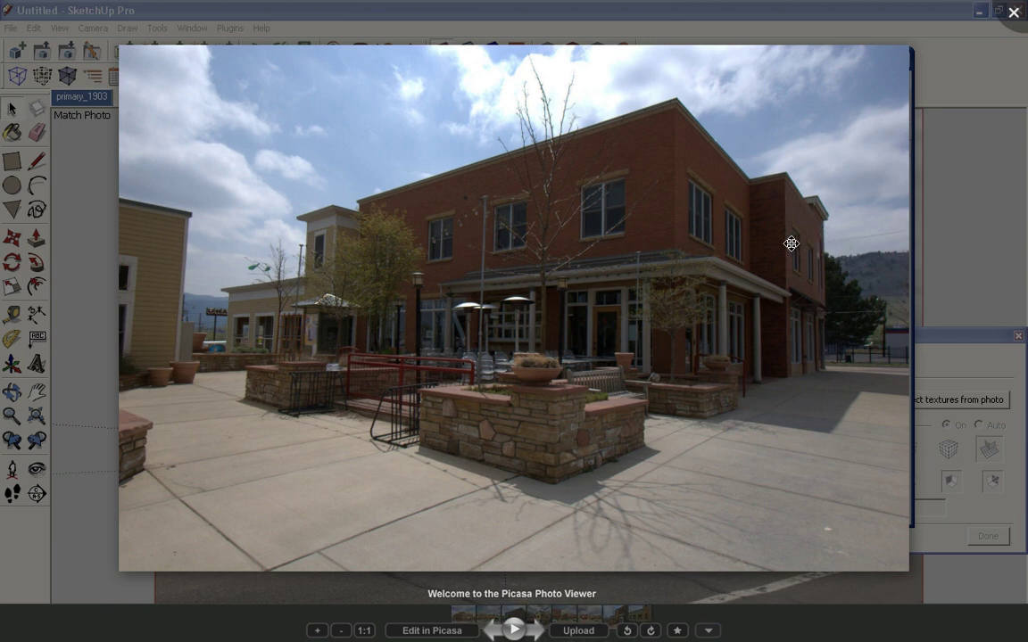
left_click(1011, 14)
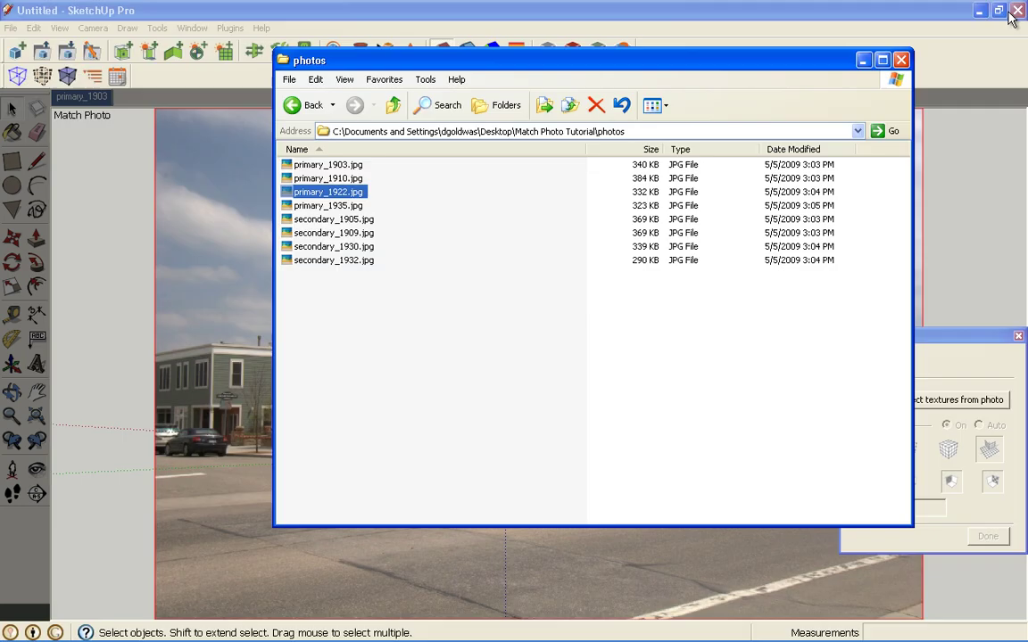
left_click(99, 239)
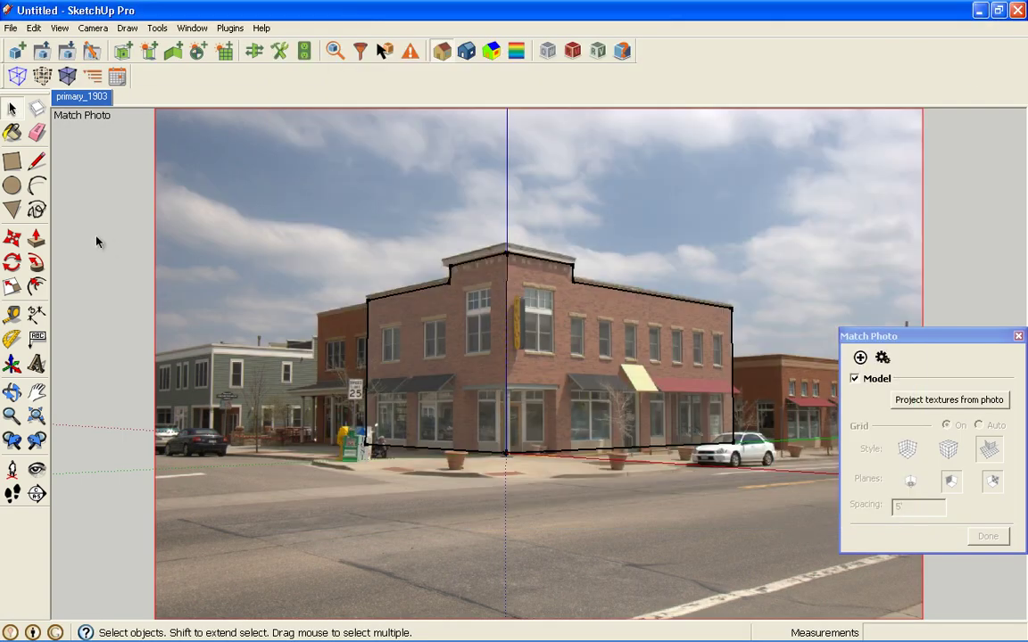
Step: Relocate the axes to the building's left bottom corner and orbit away from the Match Photo view
left_click(12, 364)
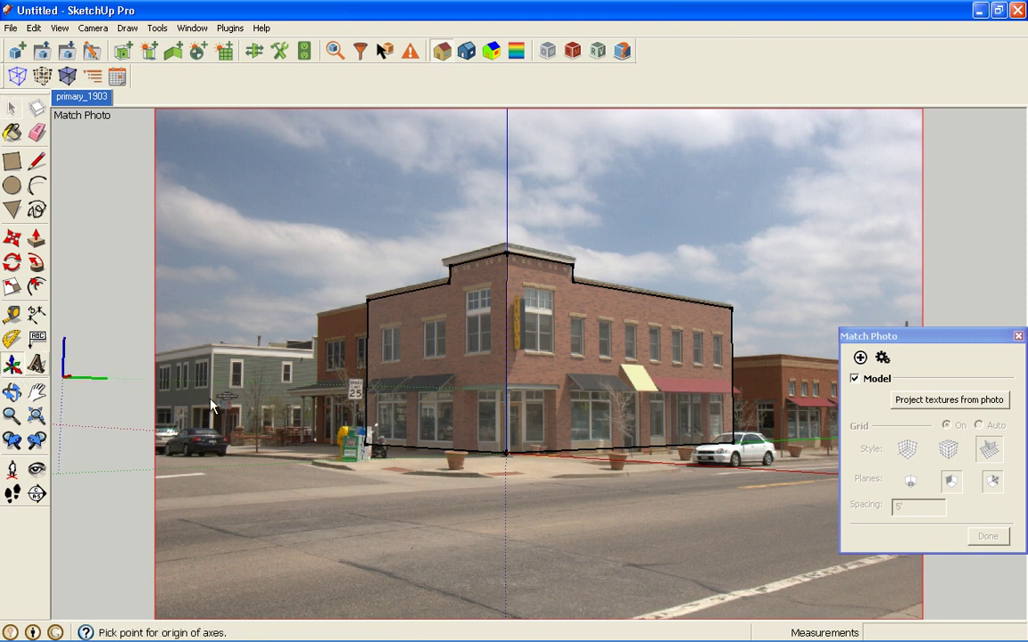
left_click(366, 447)
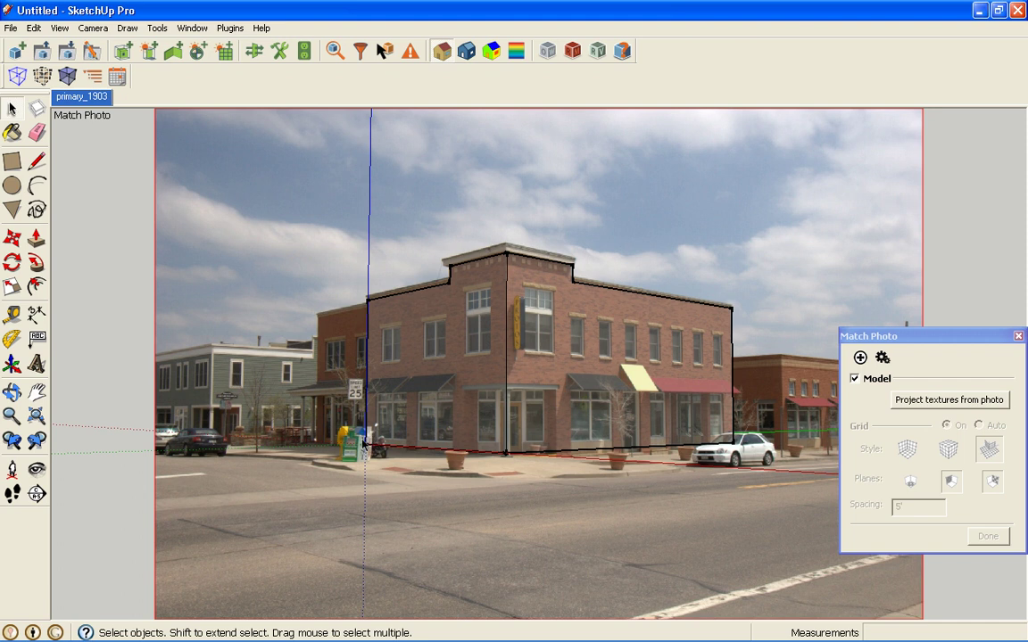
left_click(11, 392)
left_click_drag(280, 431, 665, 442)
Step: Add primary_1922.jpg as a new Match Photo scene
left_click(860, 358)
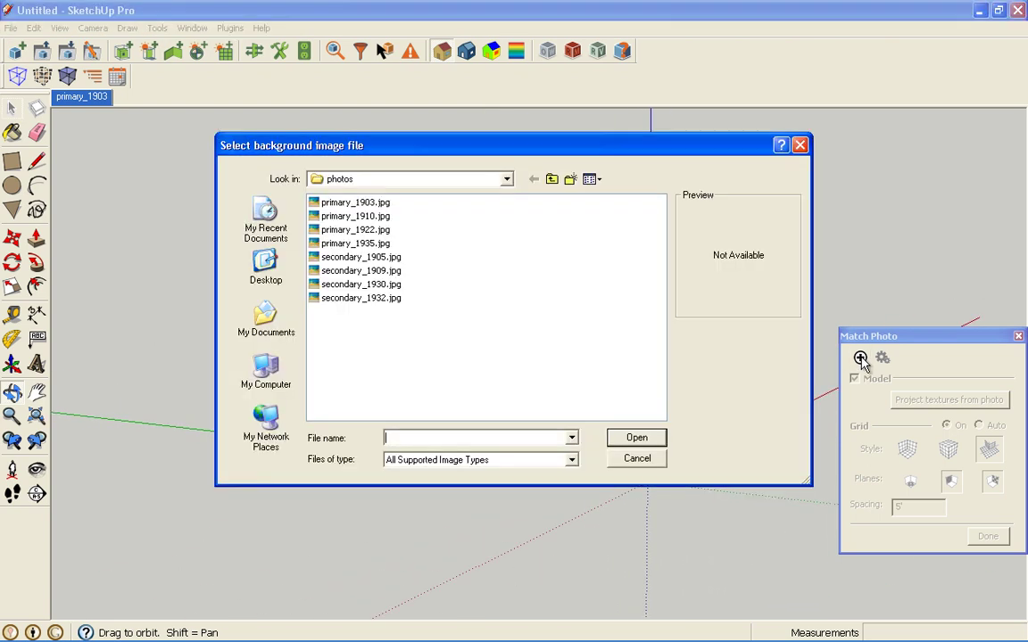
left_click(357, 231)
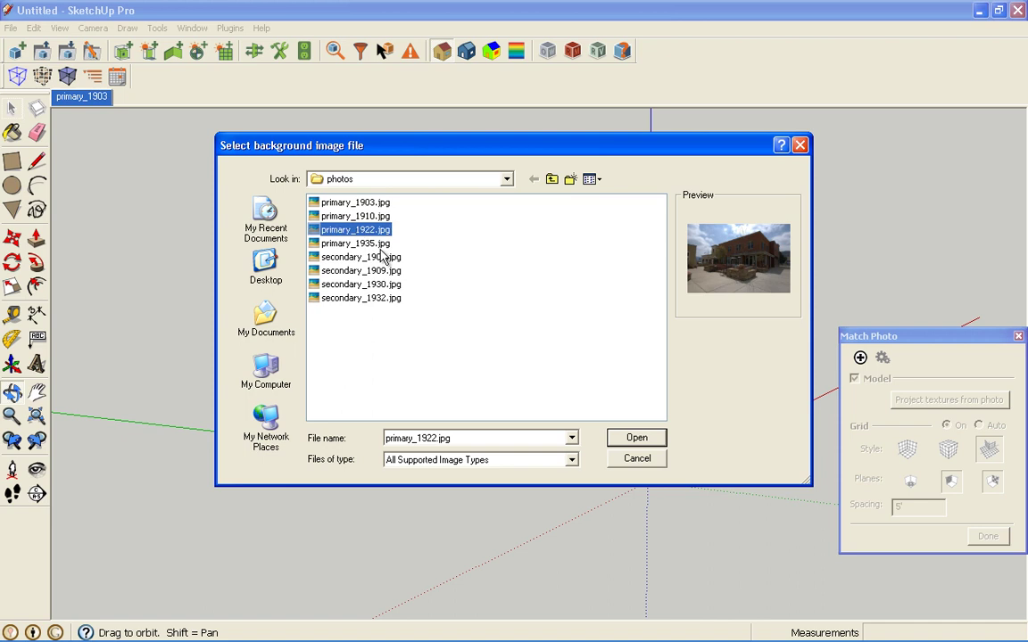
left_click(629, 437)
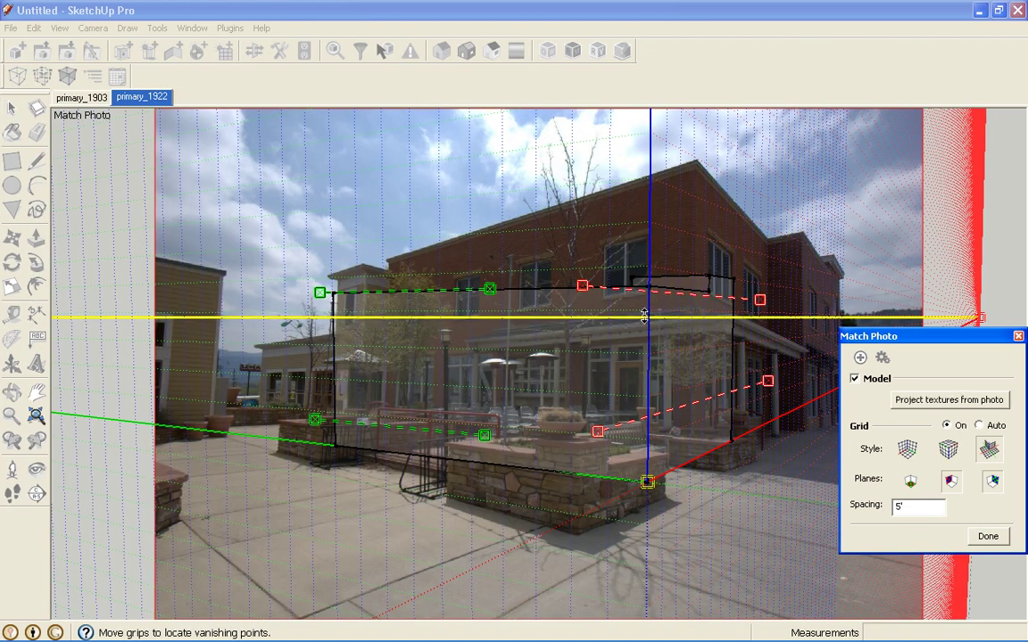
Step: Place the photo's origin on the building's ground corner
left_click_drag(647, 482, 804, 429)
scroll(465, 390, "down", 3)
scroll(466, 389, "up", 5)
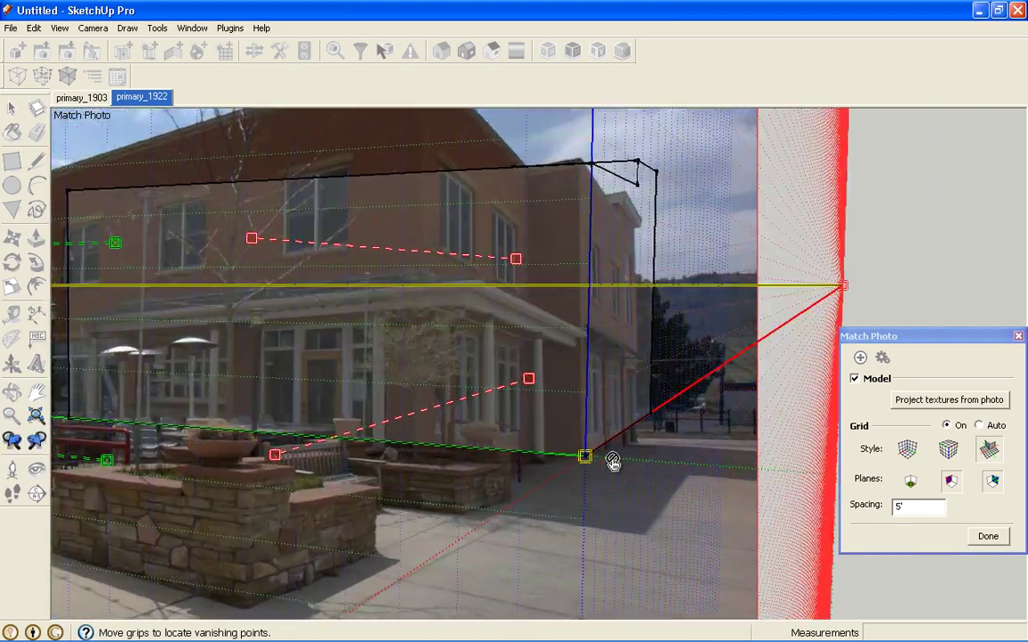
mouse_move(584, 456)
left_mouse_down()
mouse_move(566, 456)
mouse_move(579, 455)
left_mouse_up()
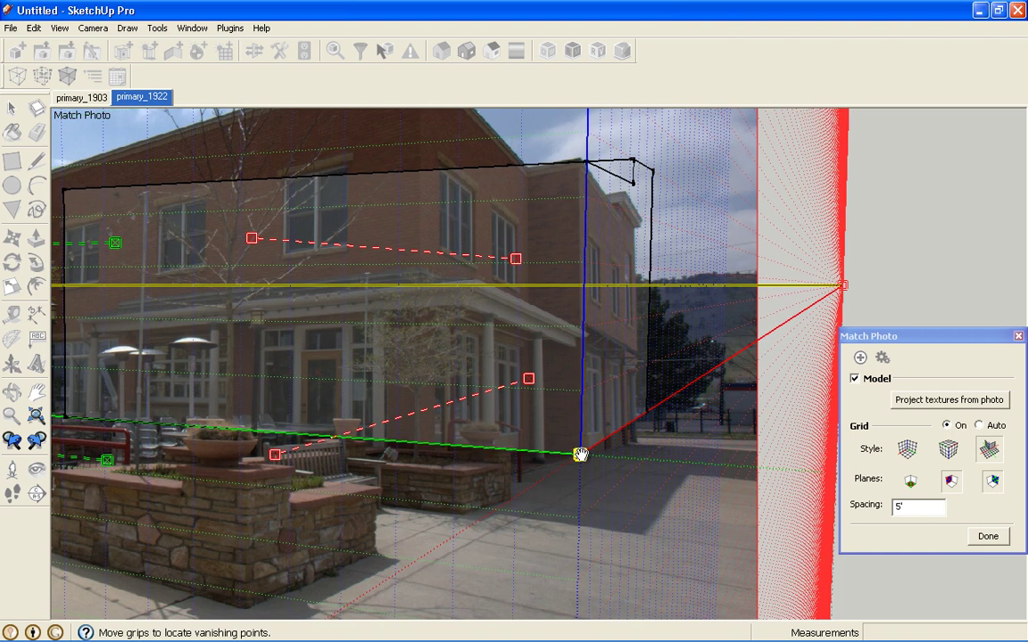
scroll(581, 454, "down", 1)
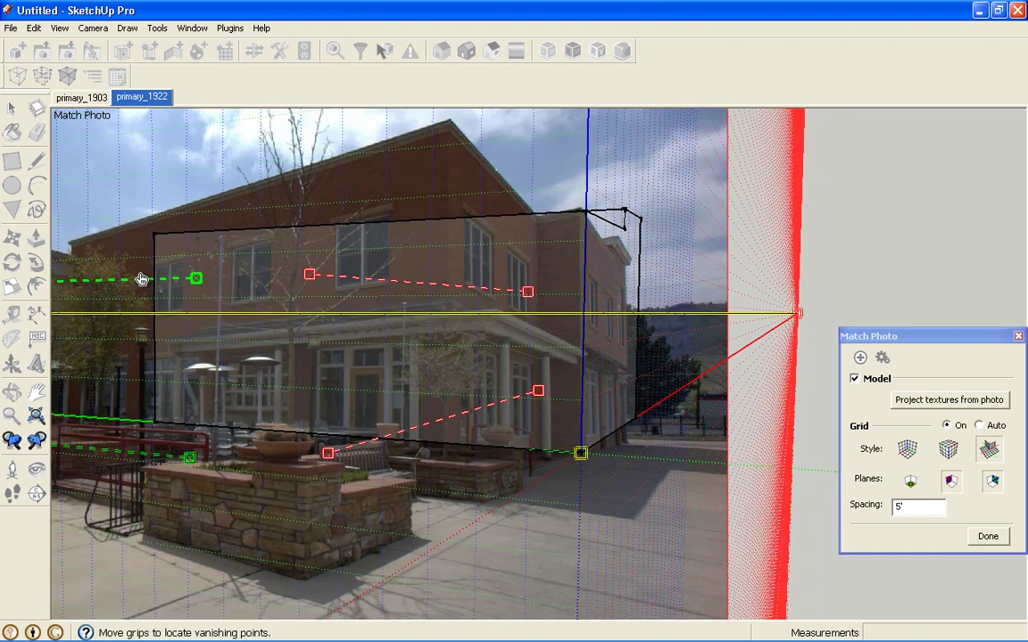
Step: Align the vanishing lines with the left and right roof edges and a right-side window ledge
left_click_drag(131, 282, 227, 239)
left_click_drag(293, 235, 446, 131)
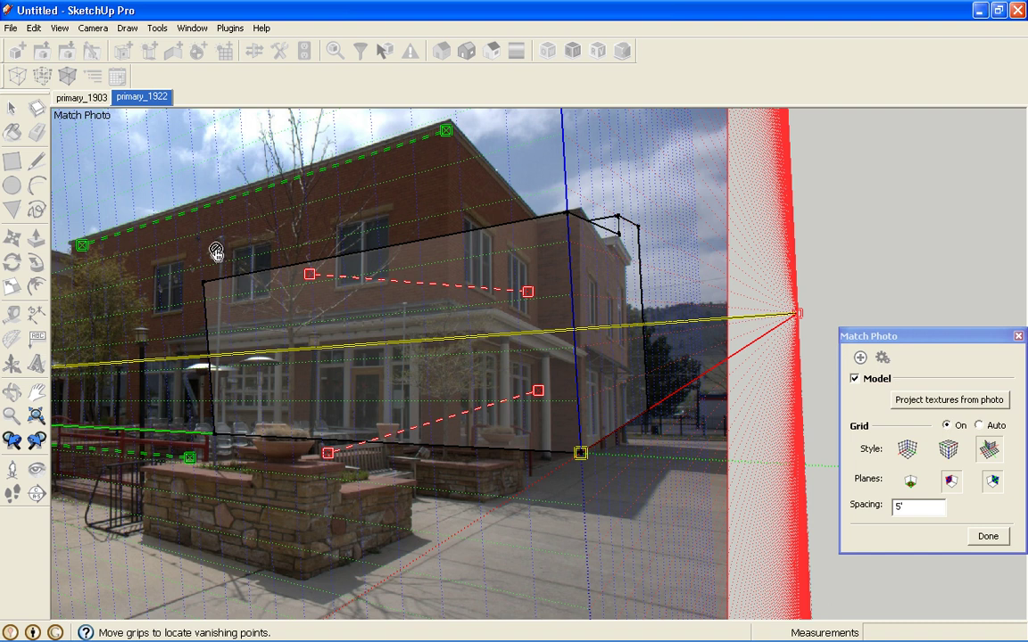
left_click_drag(414, 284, 529, 215)
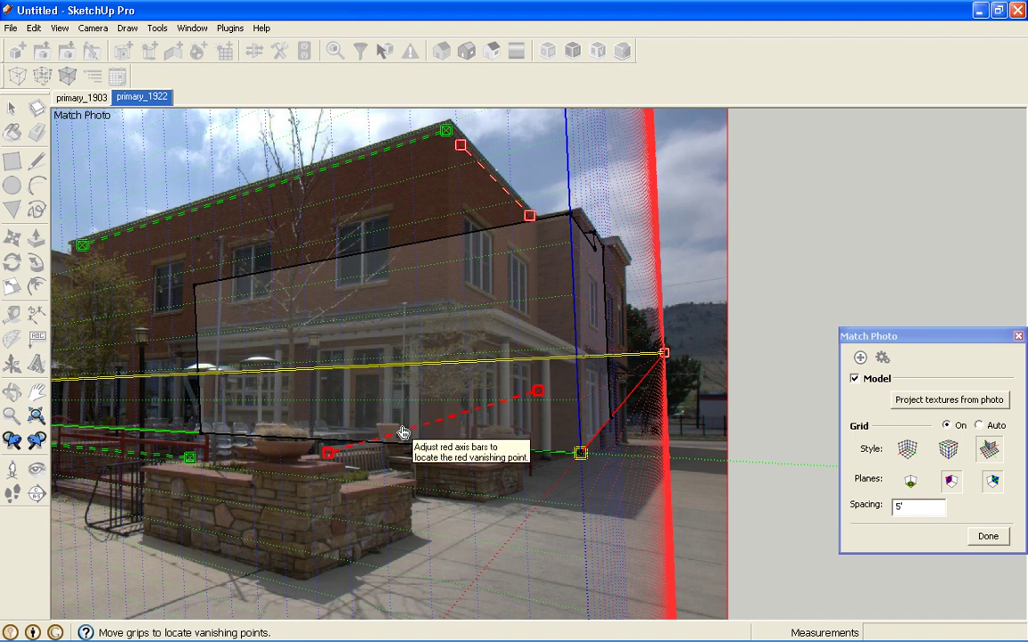
left_click_drag(403, 431, 536, 310)
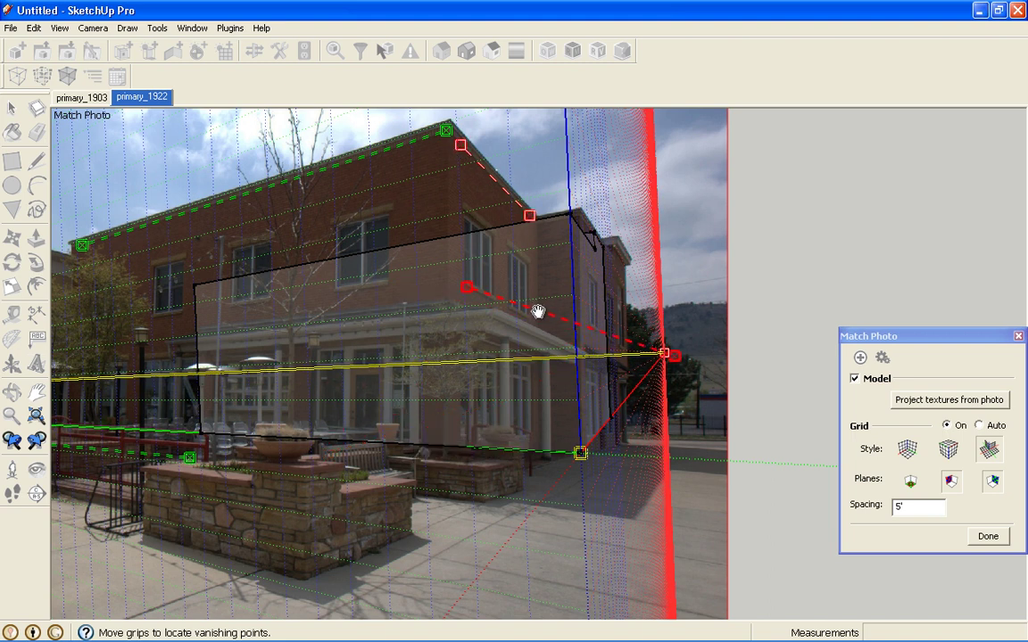
left_click_drag(675, 360, 527, 321)
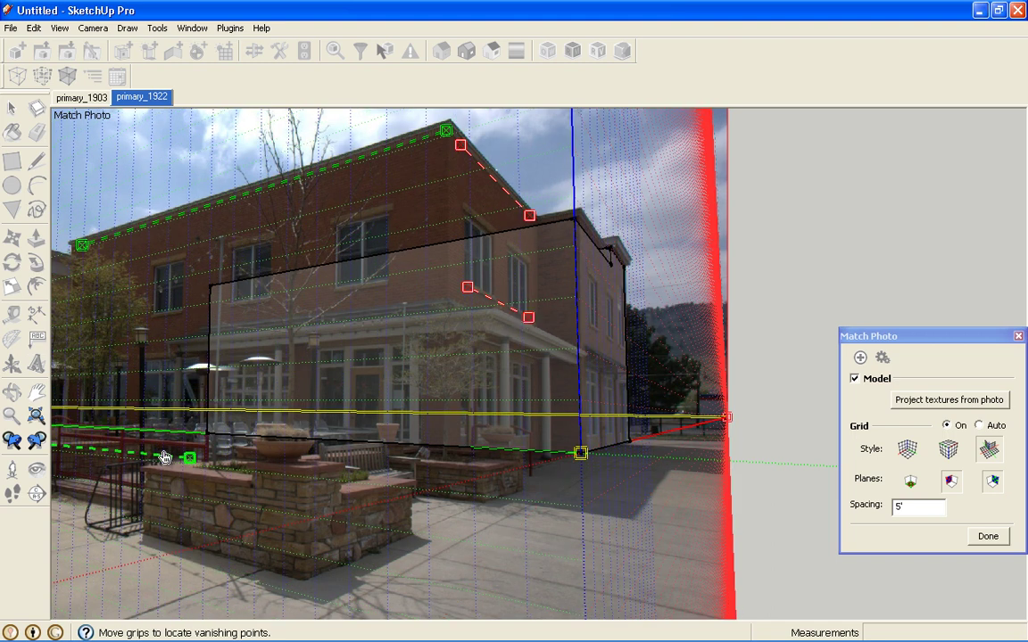
Step: Refine the left facade's vanishing lines and line the red bar up with the roof edge
left_click_drag(164, 457, 360, 287)
scroll(182, 316, "up", 4)
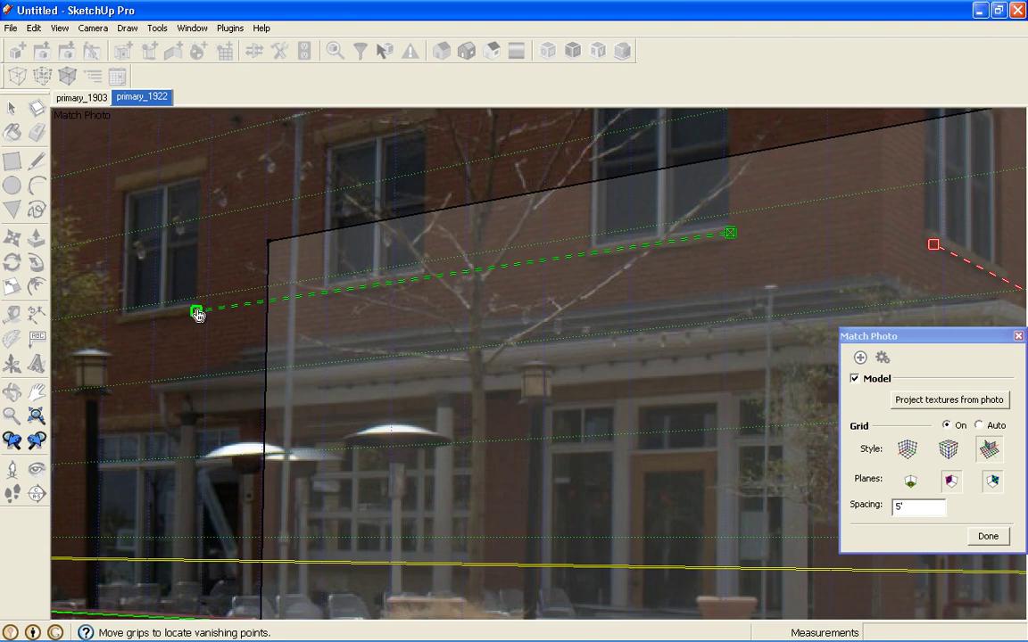
left_click_drag(197, 314, 121, 325)
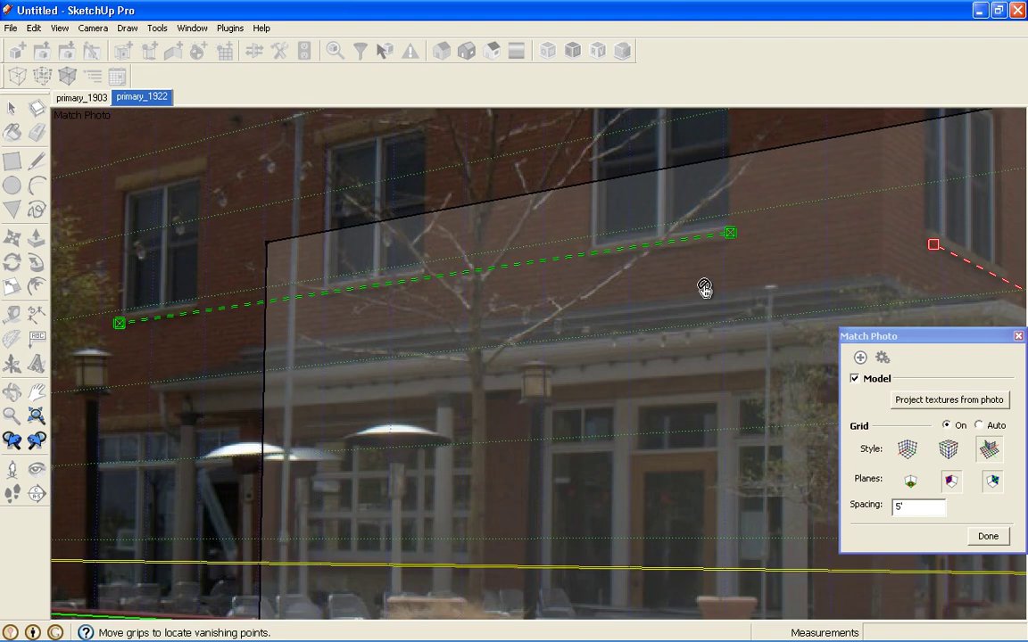
left_click_drag(733, 234, 720, 236)
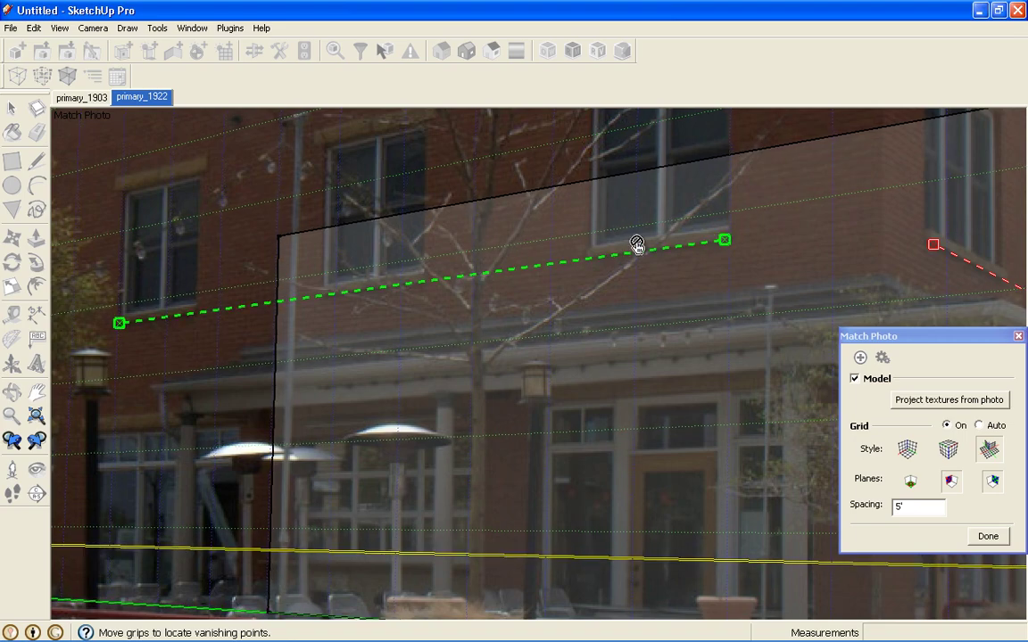
scroll(615, 248, "down", 4)
scroll(743, 261, "up", 3)
scroll(725, 289, "down", 4)
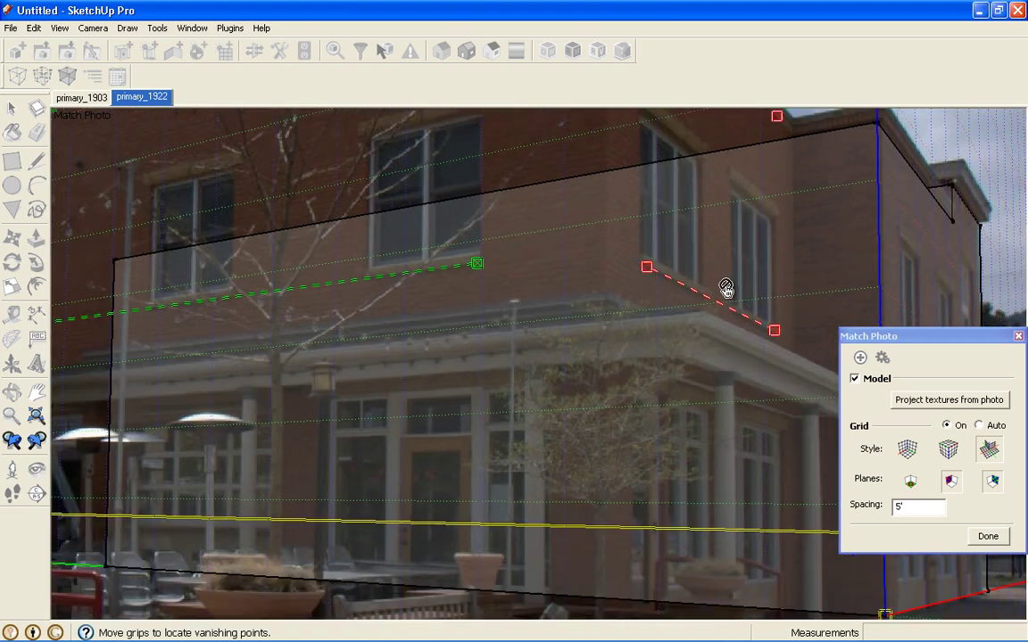
scroll(667, 120, "up", 5)
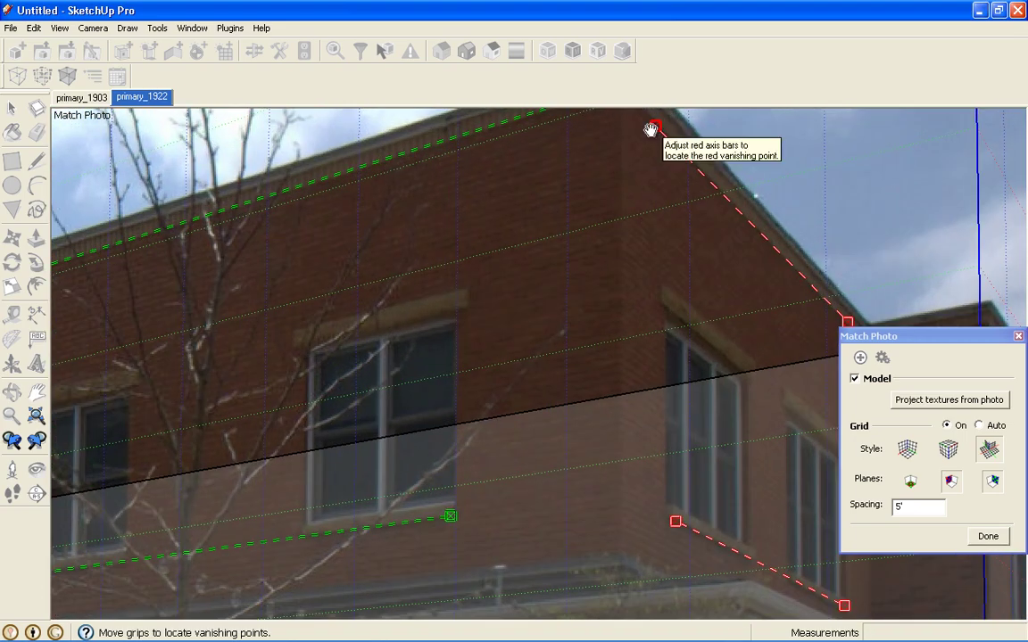
scroll(650, 125, "down", 3)
scroll(727, 211, "up", 3)
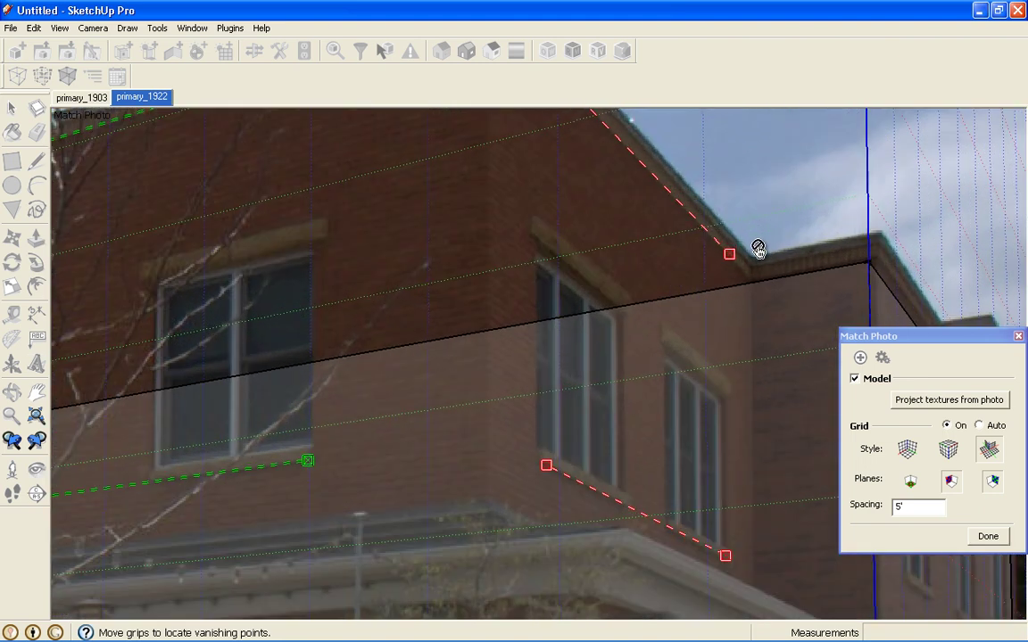
left_click_drag(730, 257, 729, 268)
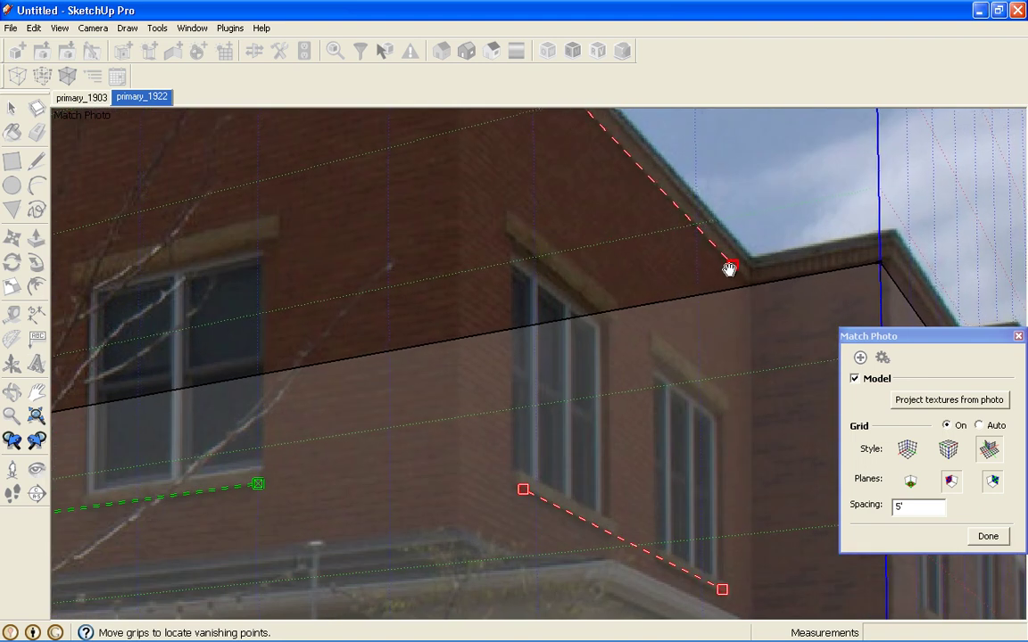
scroll(701, 253, "down", 5)
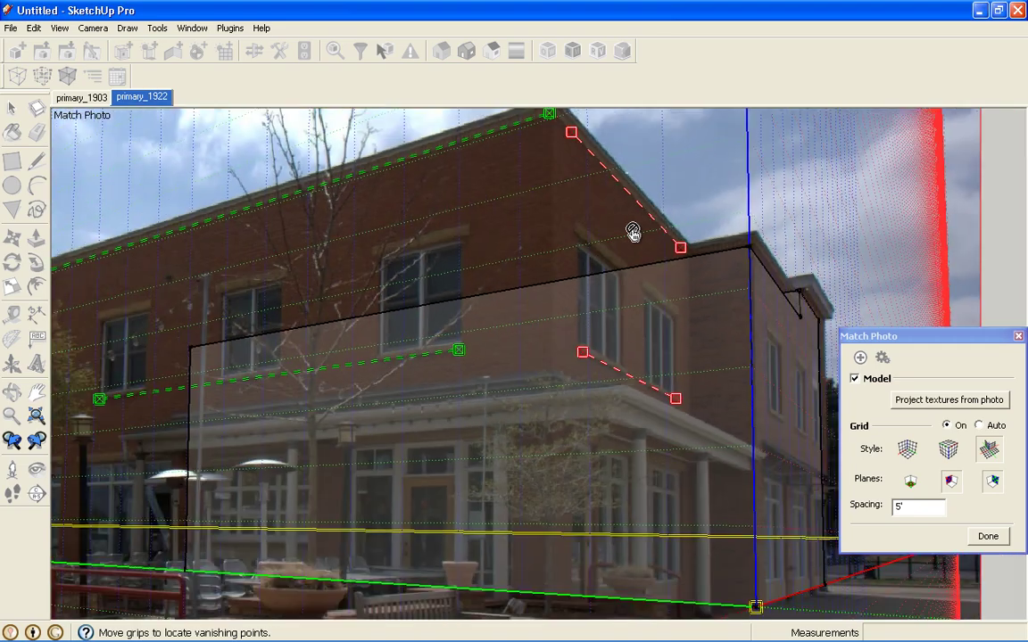
scroll(729, 325, "up", 5)
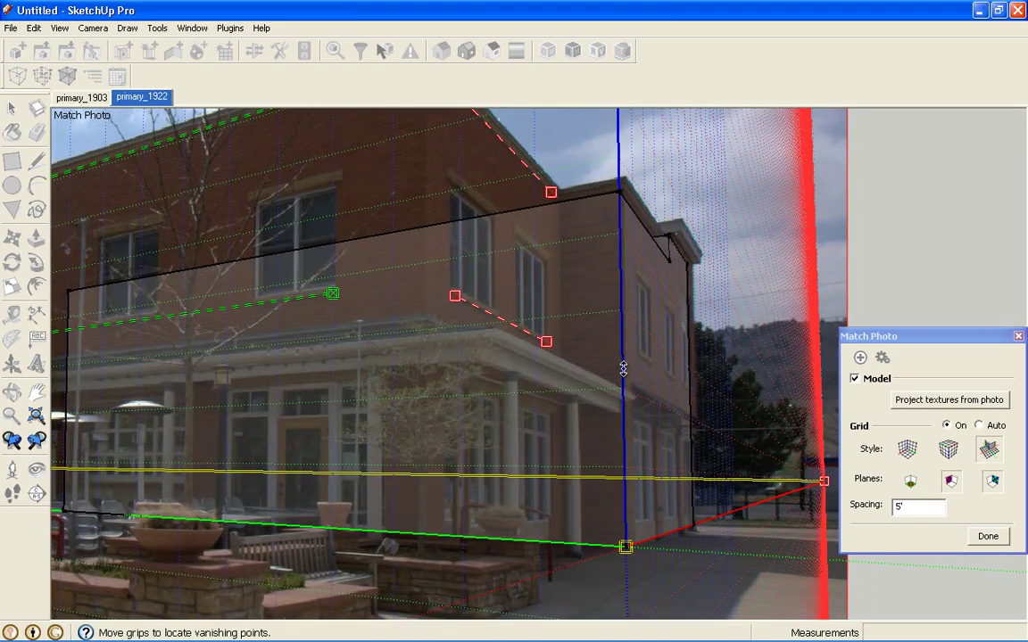
Step: Stretch the blue axis to fit the block, nudge the origin onto the base corner, and finish
left_click_drag(619, 350, 622, 362)
left_click_drag(625, 545, 628, 549)
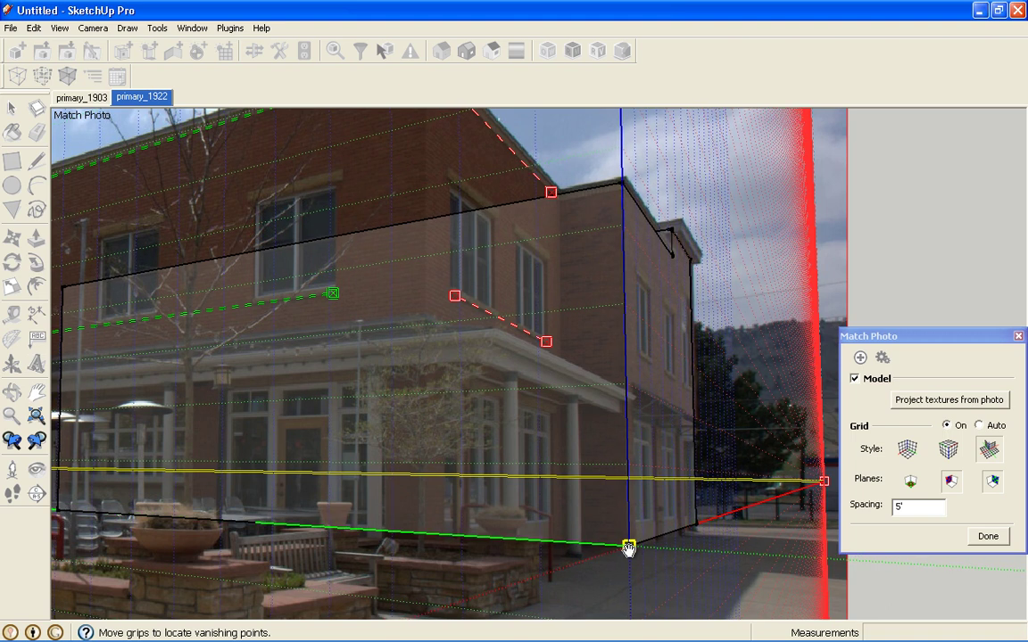
left_click_drag(623, 337, 623, 339)
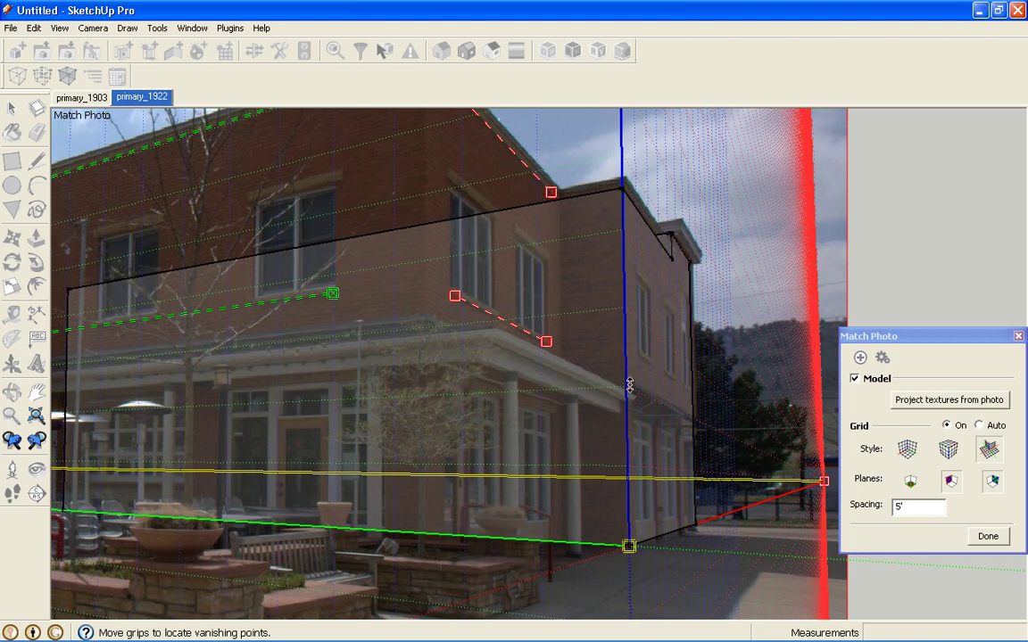
left_click_drag(626, 547, 629, 548)
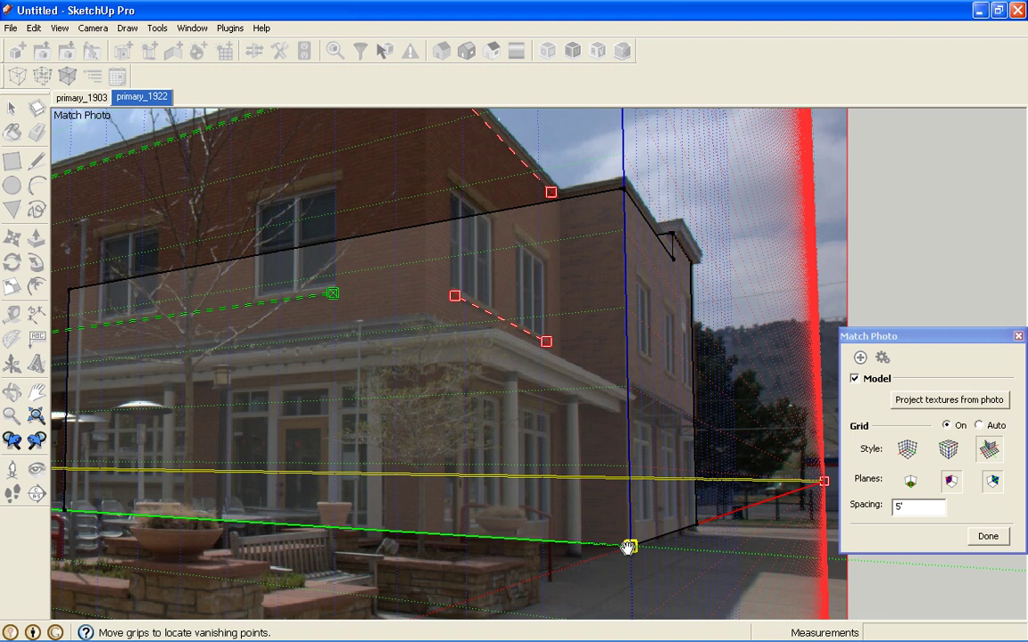
key("l")
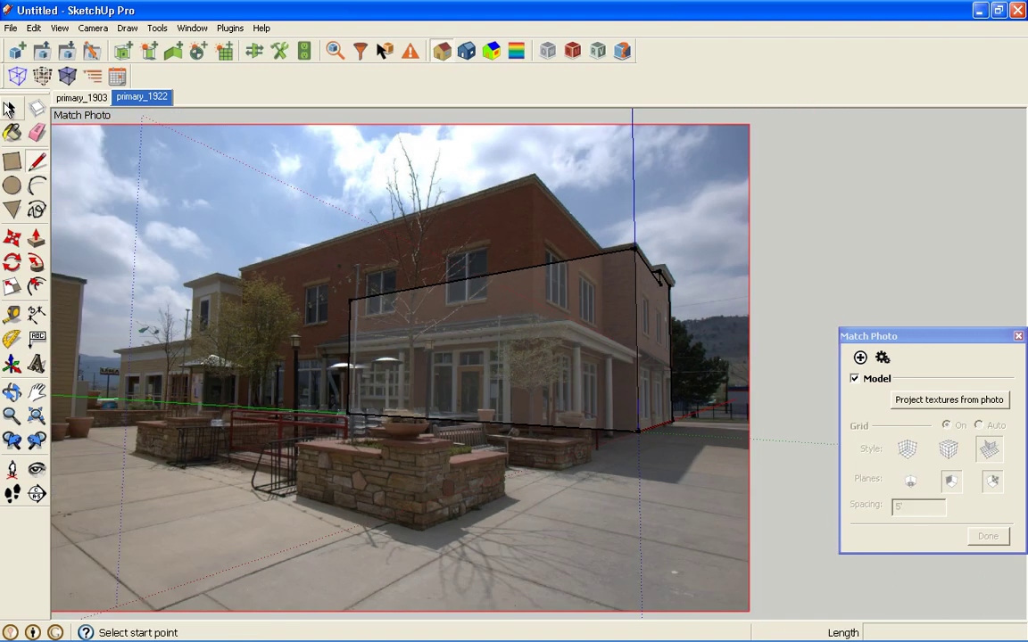
Step: Draw a vertical line from the top to the bottom edge, splitting the box's front face
left_click(10, 108)
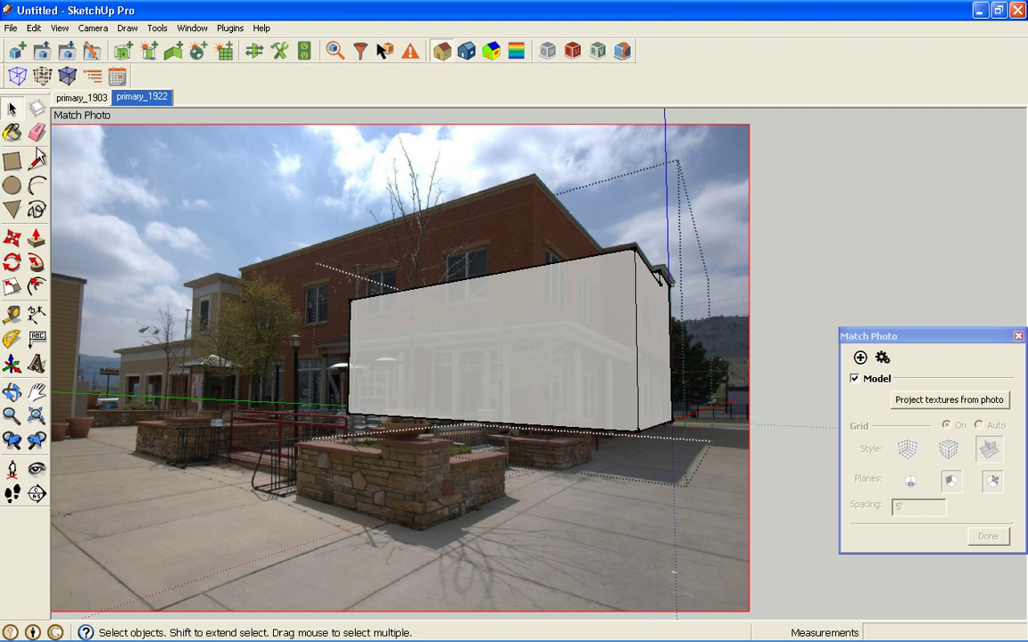
left_click(36, 158)
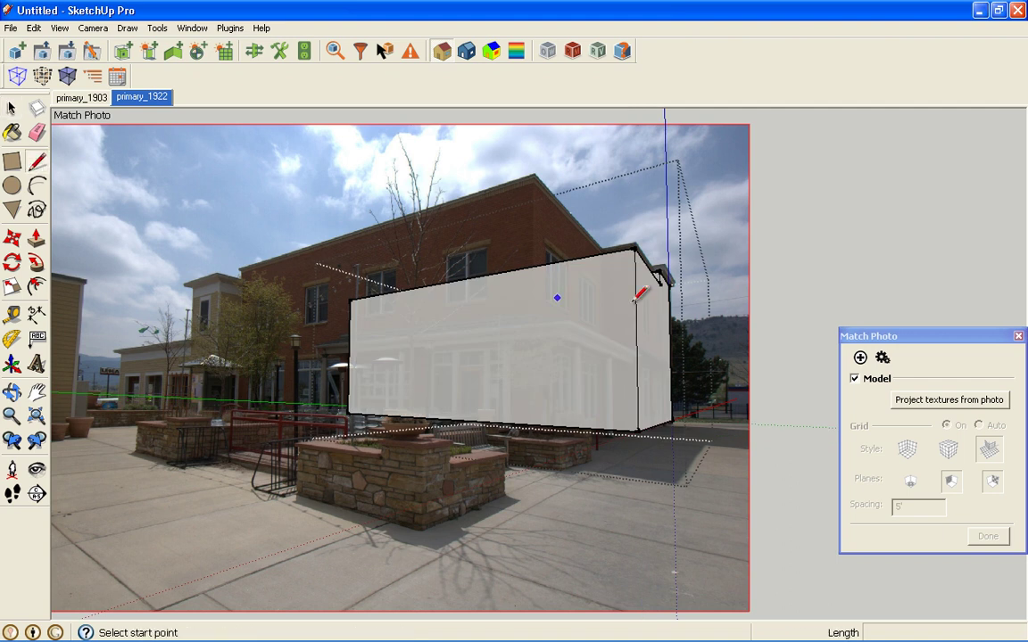
left_click(604, 254)
left_click(608, 429)
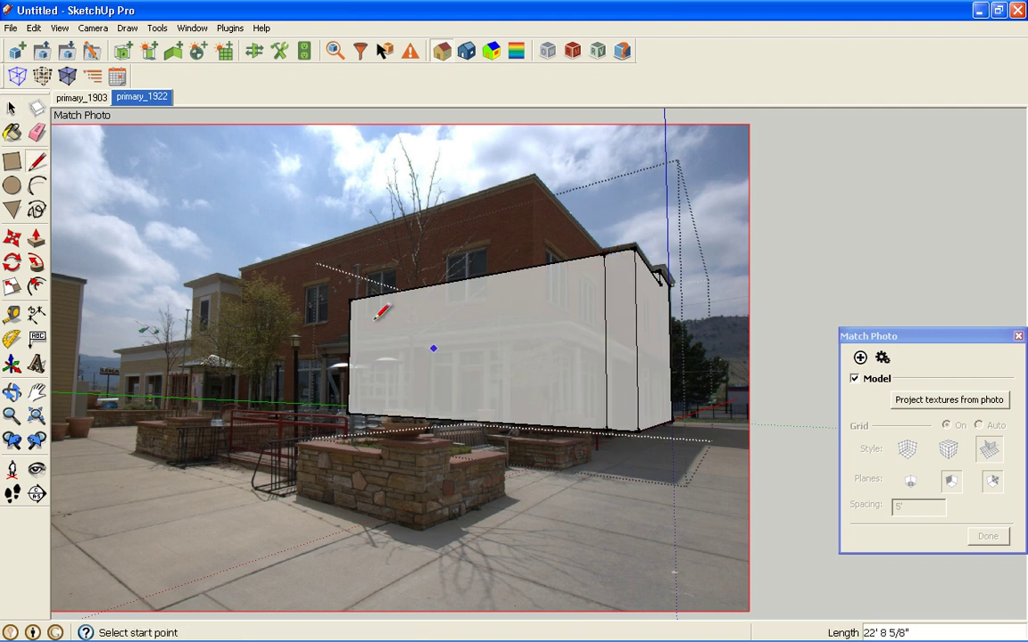
Step: Push/Pull the left face outward about 24' 2 5/16" to lengthen the building mass
left_click(37, 236)
left_click_drag(551, 349, 481, 317)
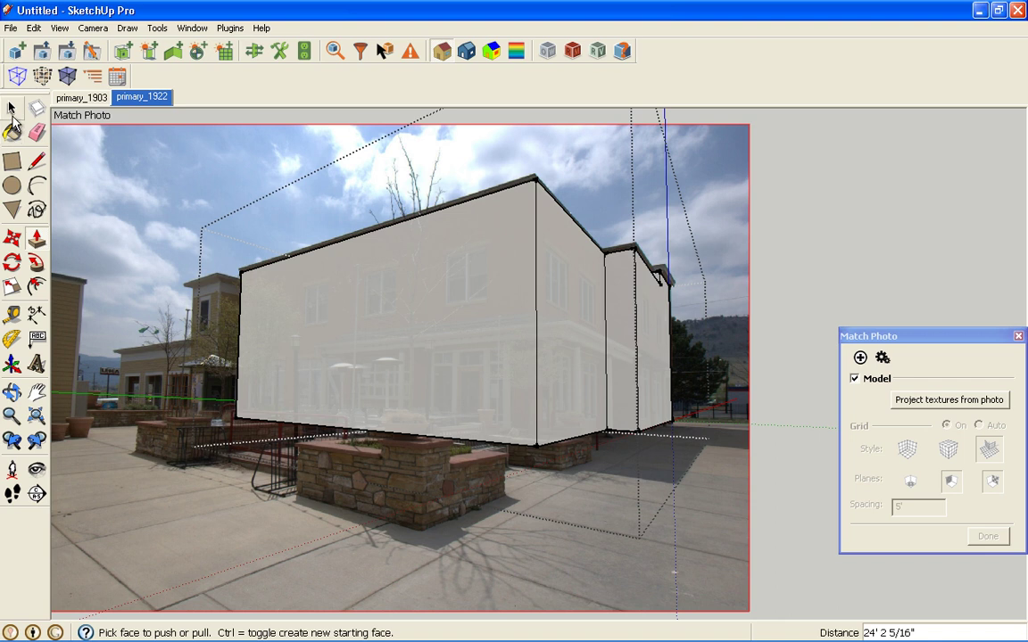
left_click(11, 392)
left_click_drag(571, 303, 437, 189)
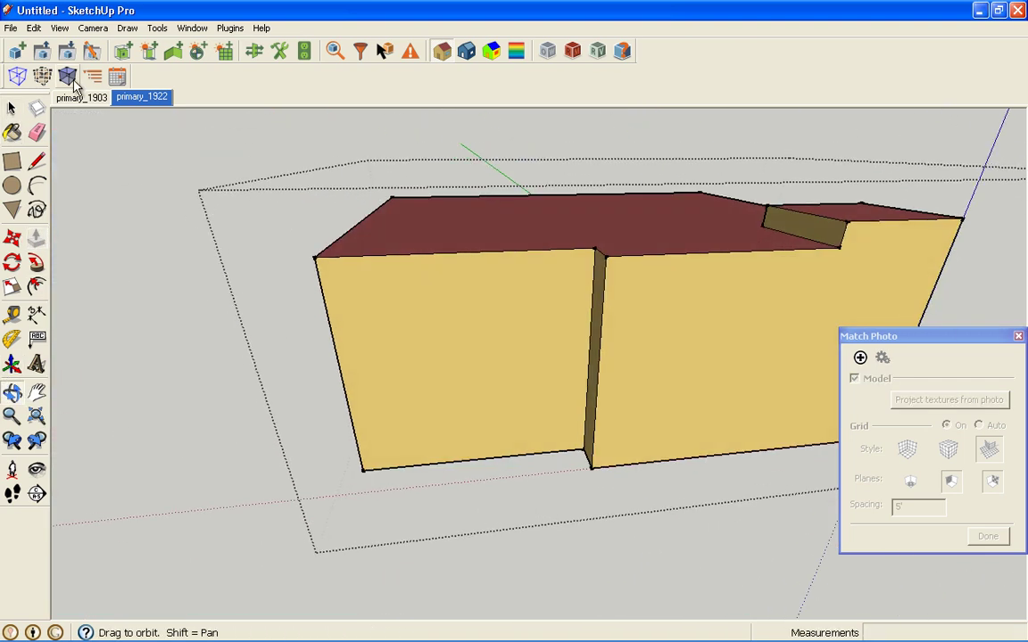
Step: Switch from the primary_1922 scene to the primary_1903 photo scene
left_click(116, 100)
left_click(90, 98)
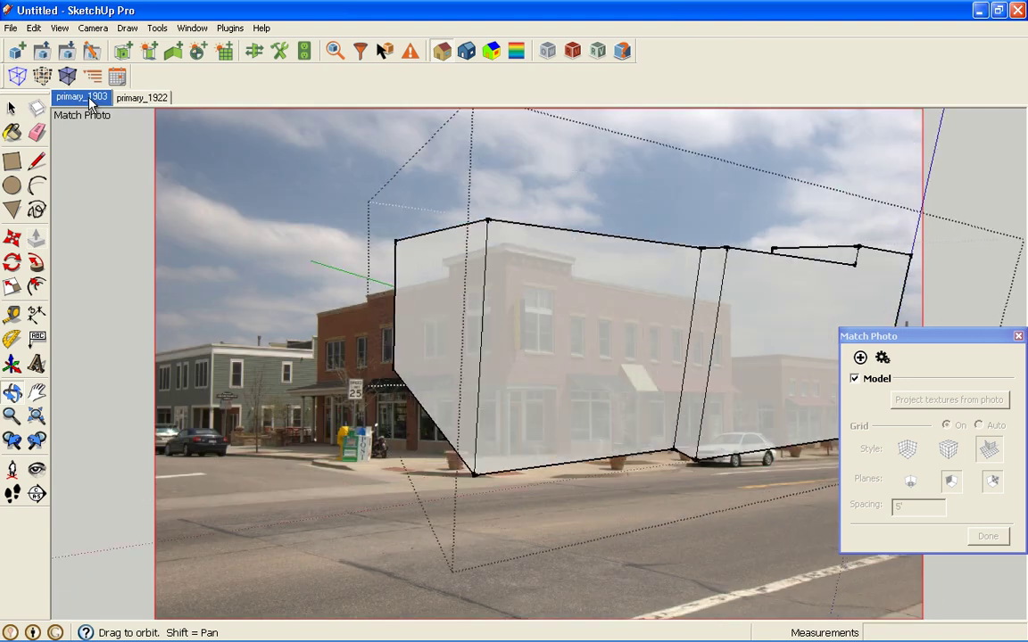
left_click(11, 108)
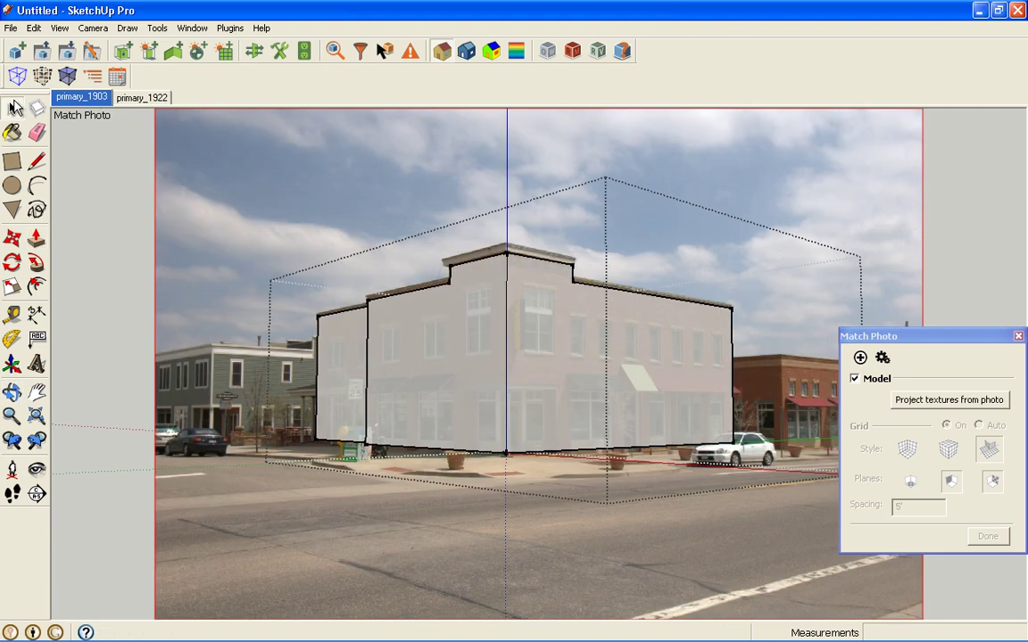
Step: Explode the building group into loose faces and return to the primary_1903 scene view
left_click(463, 363)
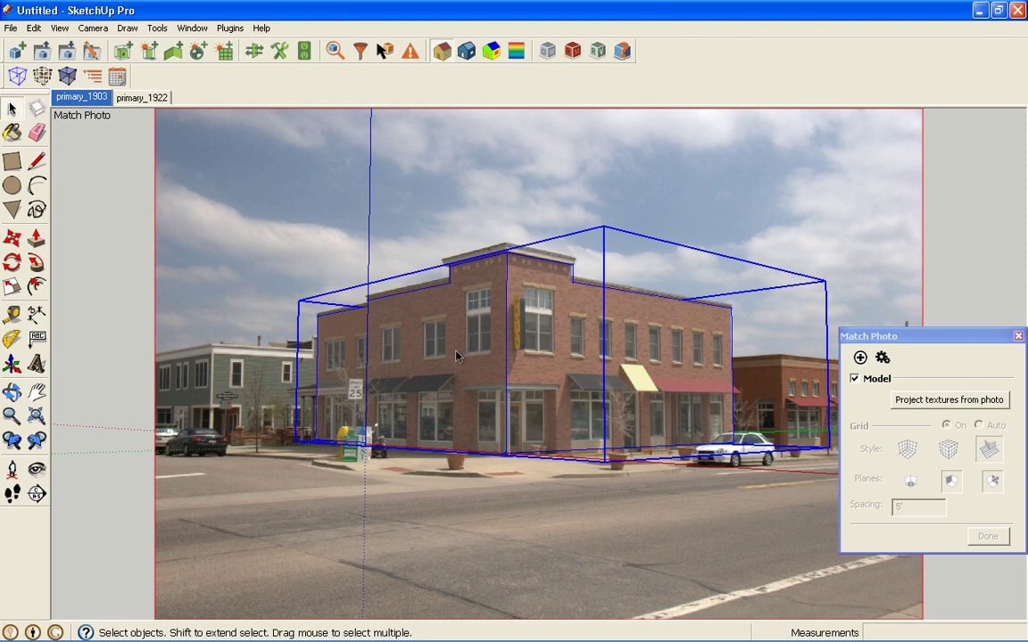
right_click(452, 356)
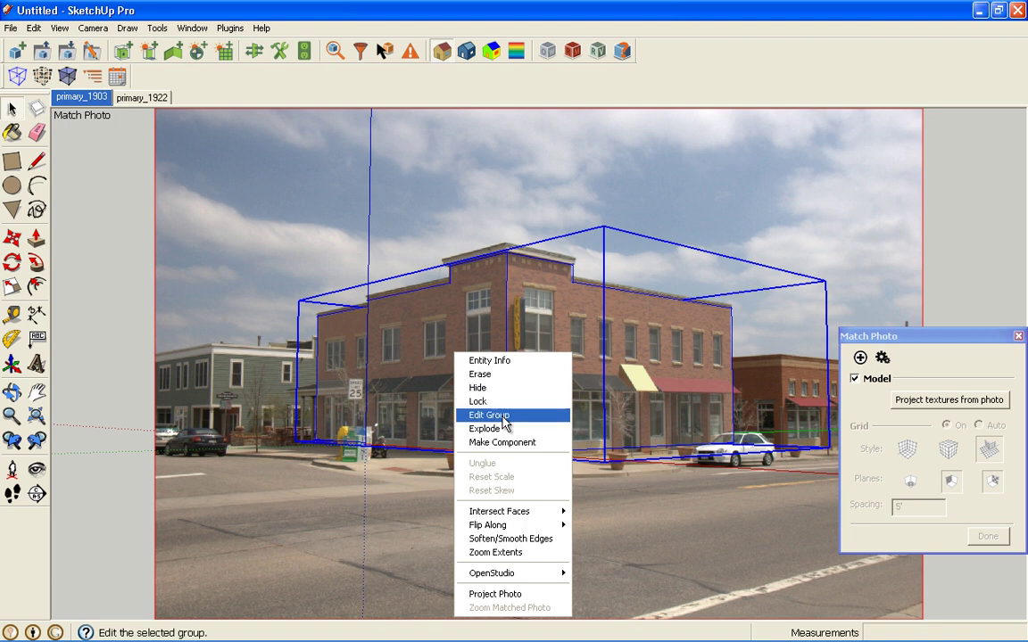
left_click(489, 429)
left_click(11, 392)
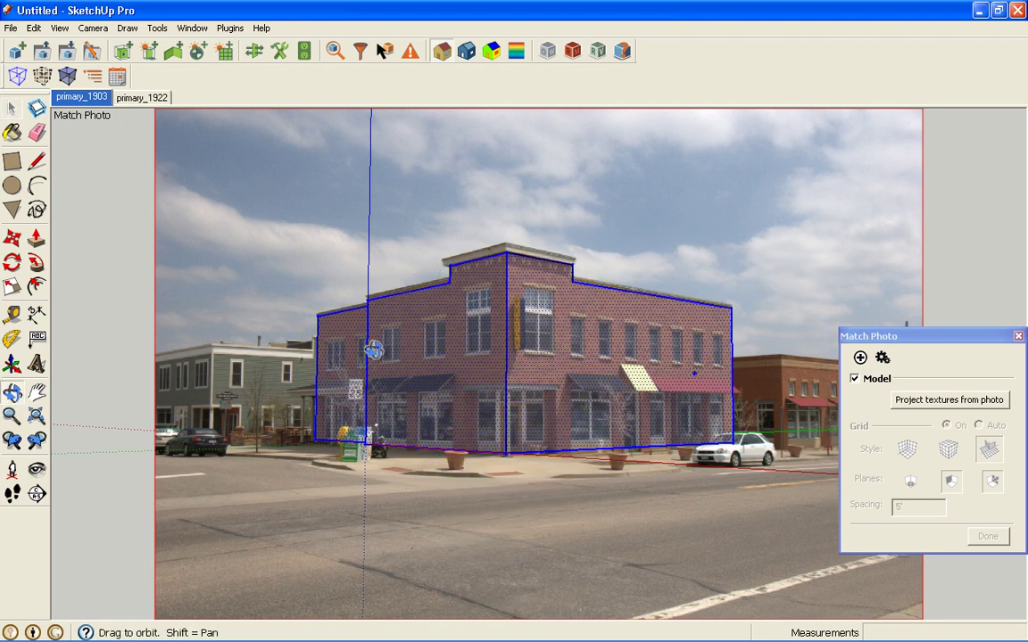
left_click_drag(369, 349, 533, 448)
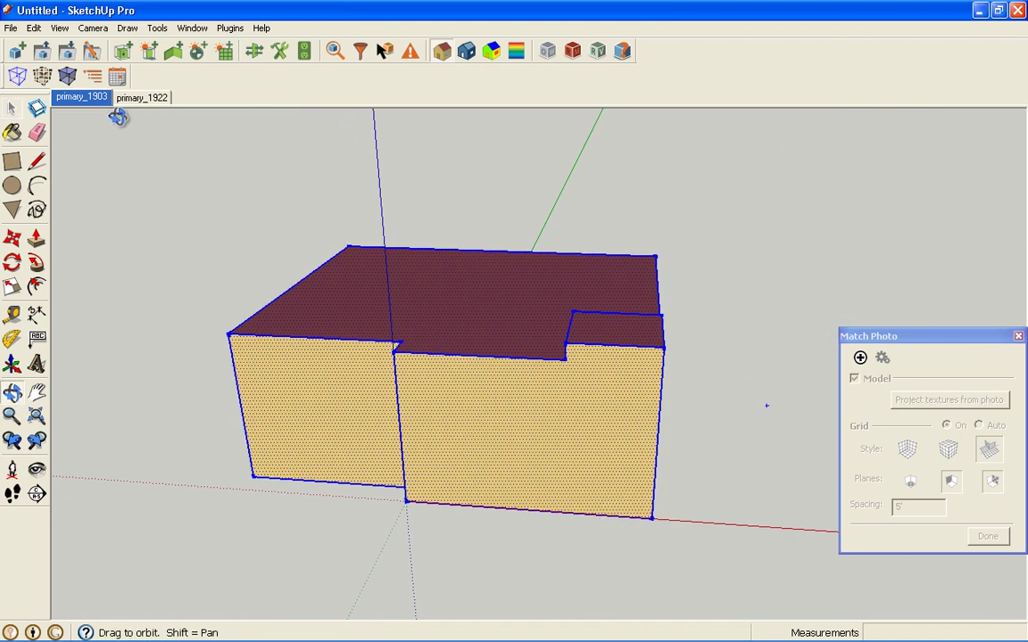
left_click(89, 100)
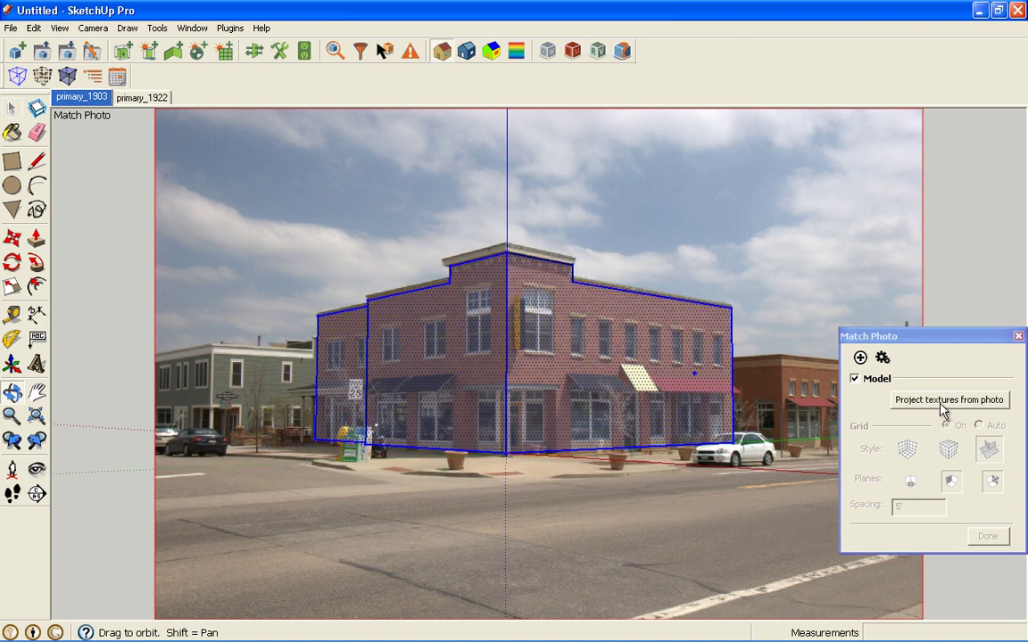
Step: Project primary_1903 photo textures onto the building, overwriting existing materials without trimming partially visible faces
left_click(943, 402)
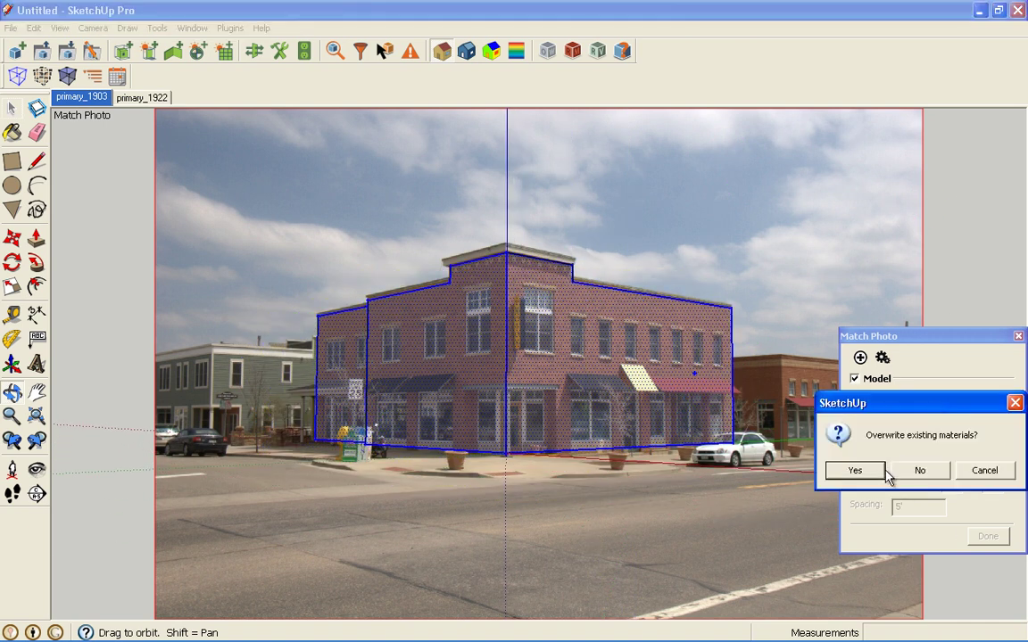
left_click(852, 470)
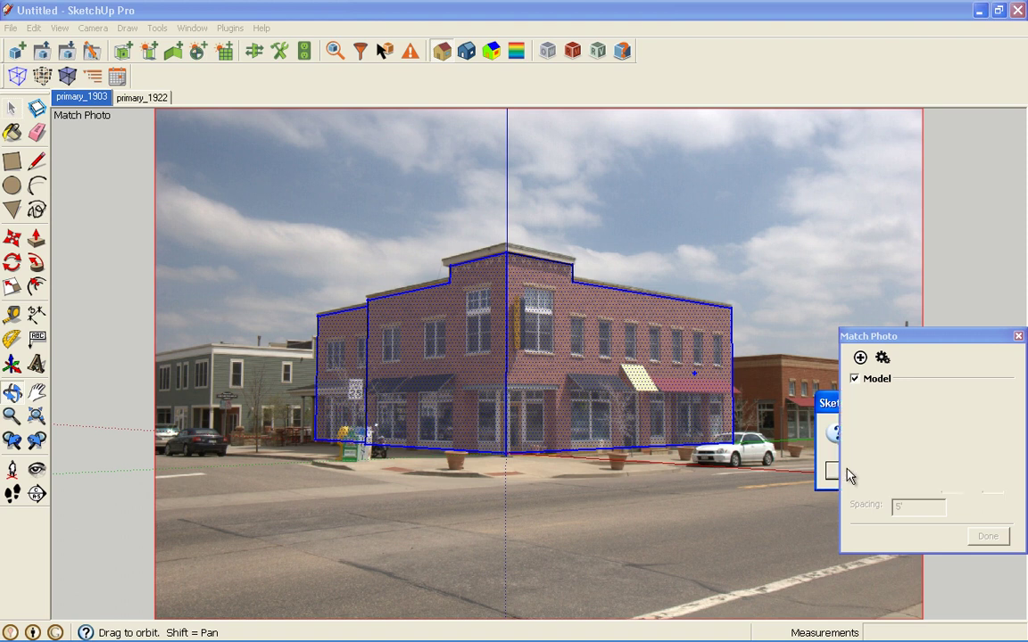
left_click(965, 471)
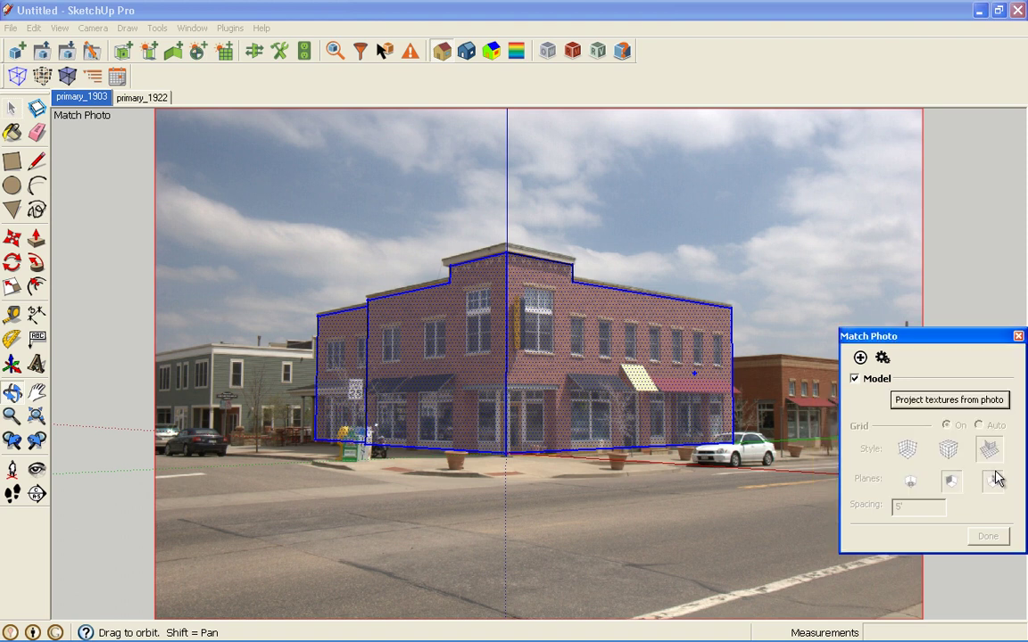
left_click(12, 392)
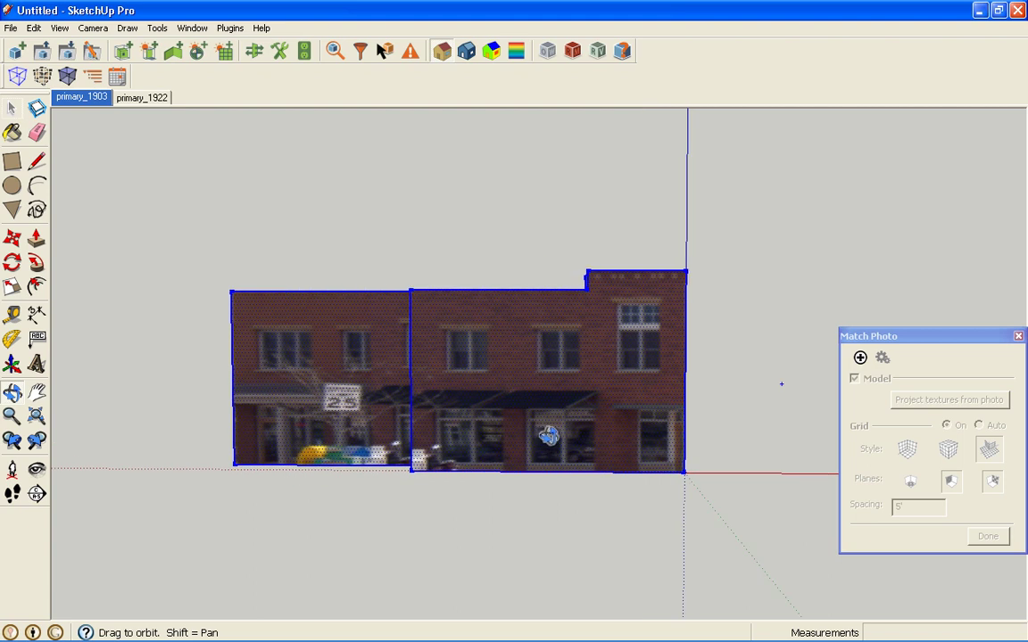
left_click_drag(549, 435, 557, 399)
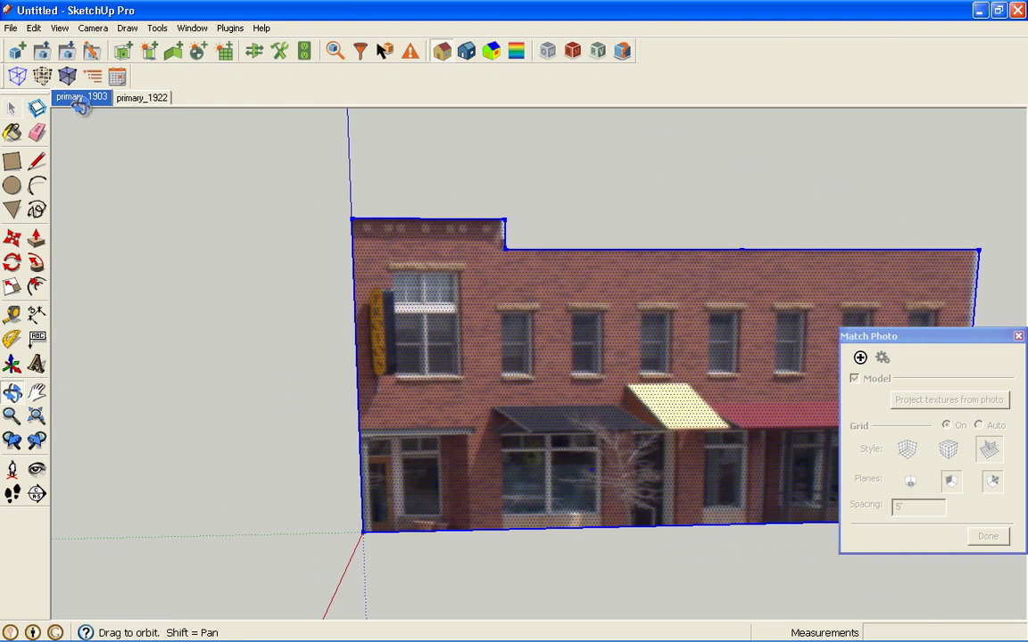
Step: Delete the photo-textured model, Paste In Place the untextured copy, and go back to primary_1903
left_click(12, 109)
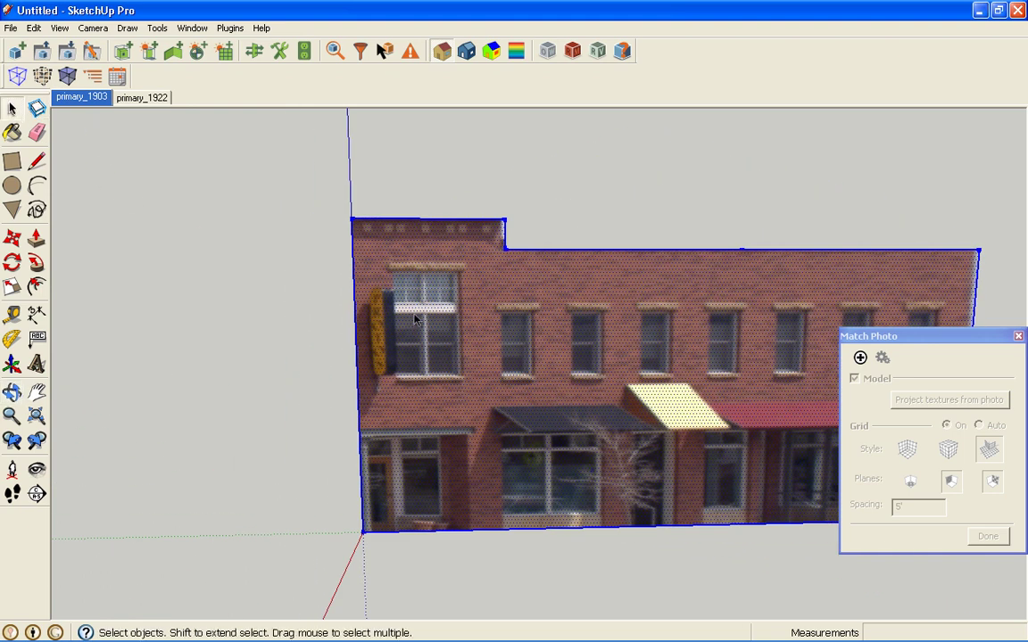
key("Delete")
left_click(33, 28)
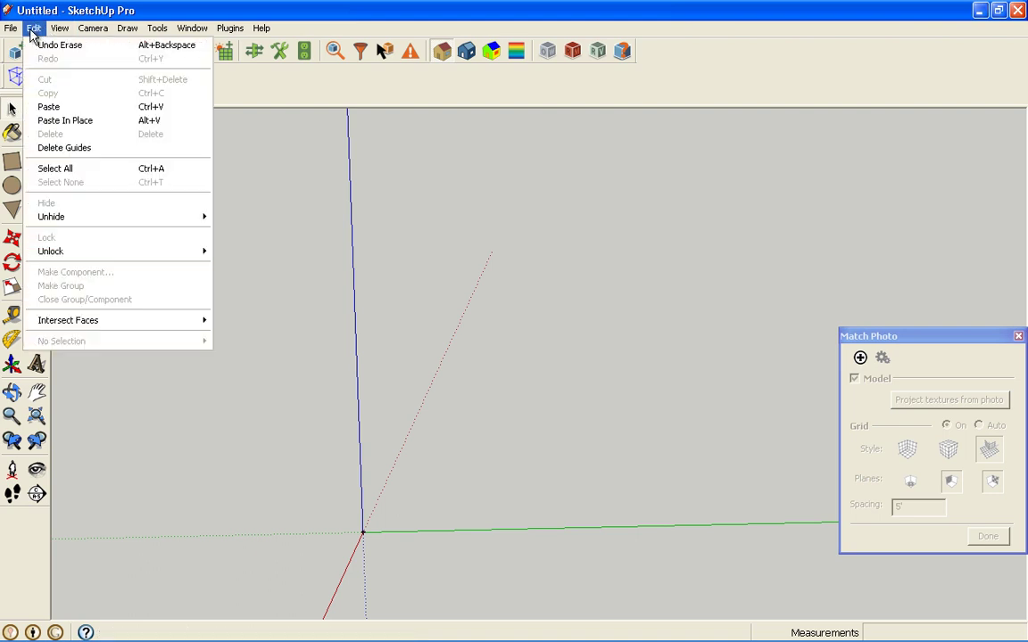
left_click(77, 125)
left_click(12, 393)
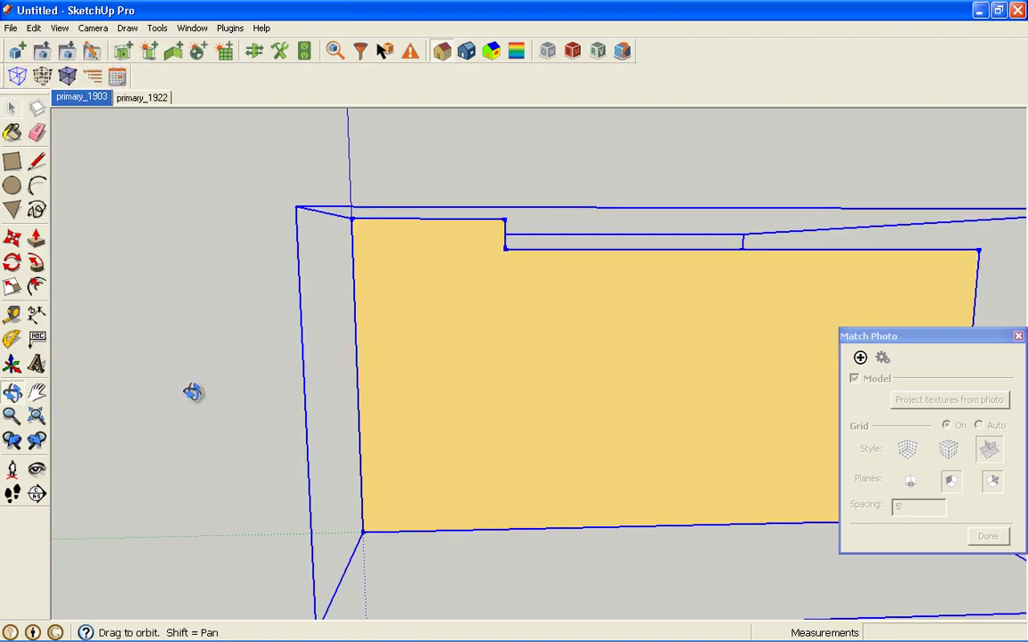
left_click_drag(473, 389, 328, 269)
left_click(81, 100)
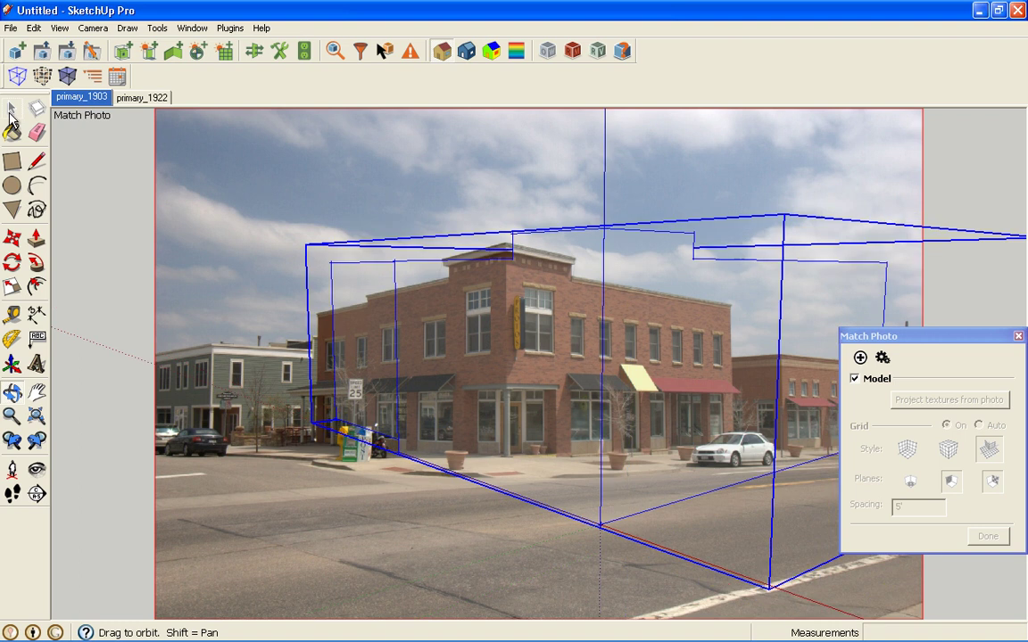